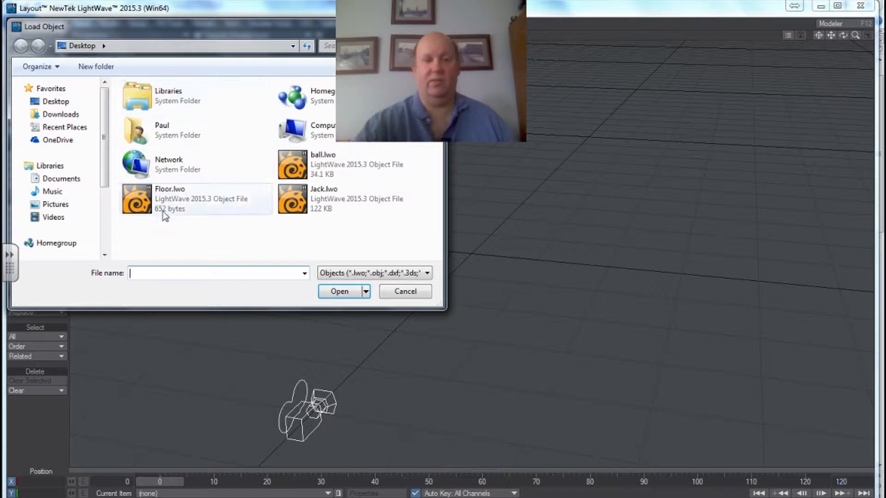
# Load the Floor.lwo object and scale it up uniformly to about 3.26
pyautogui.click(158, 208)
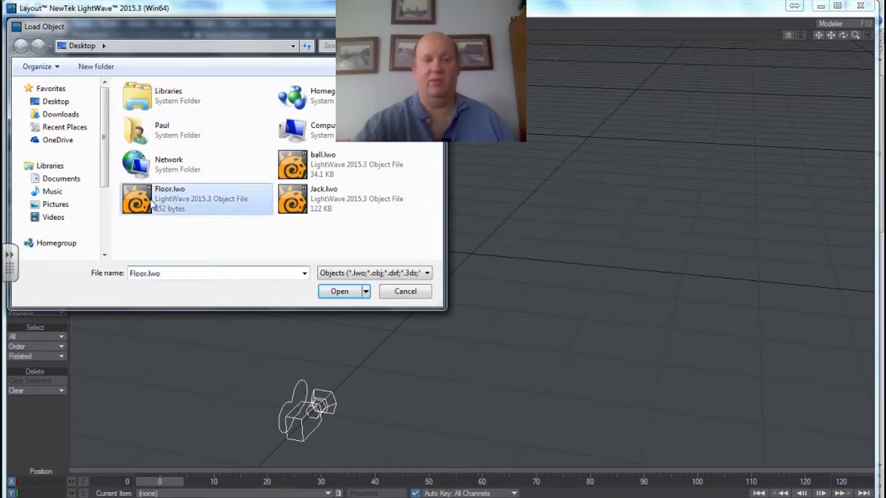
pyautogui.click(335, 291)
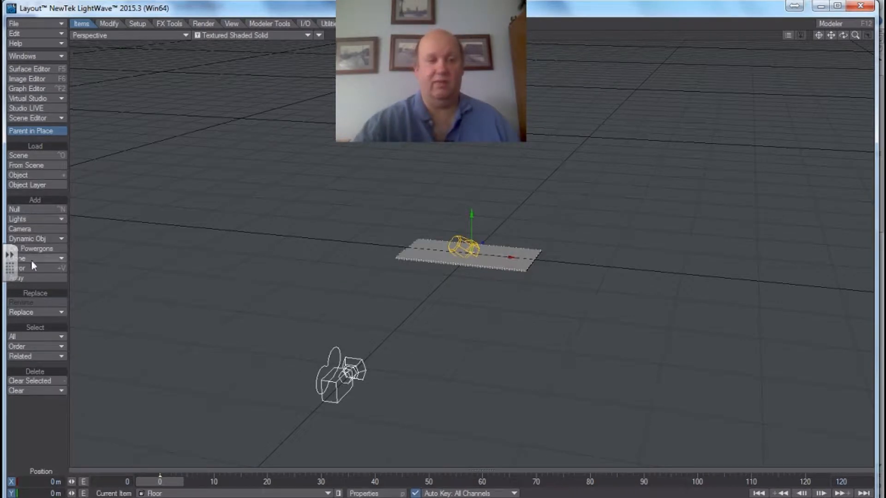
pyautogui.click(110, 25)
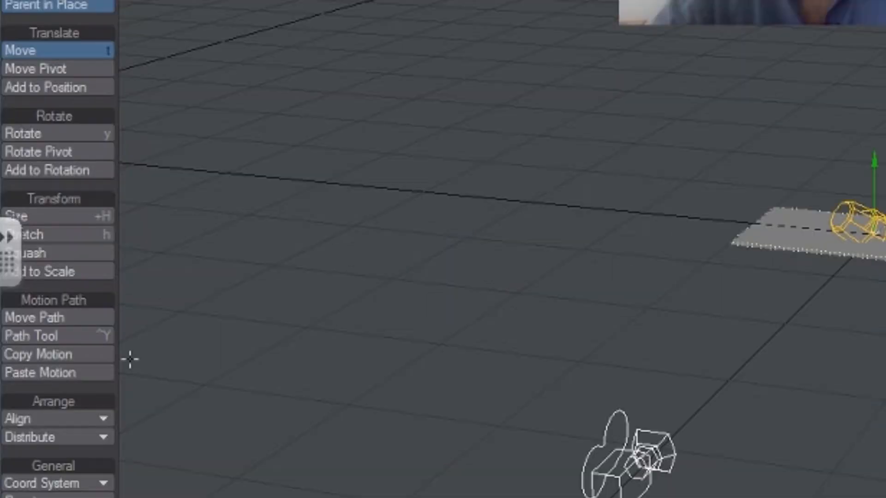
pyautogui.click(81, 216)
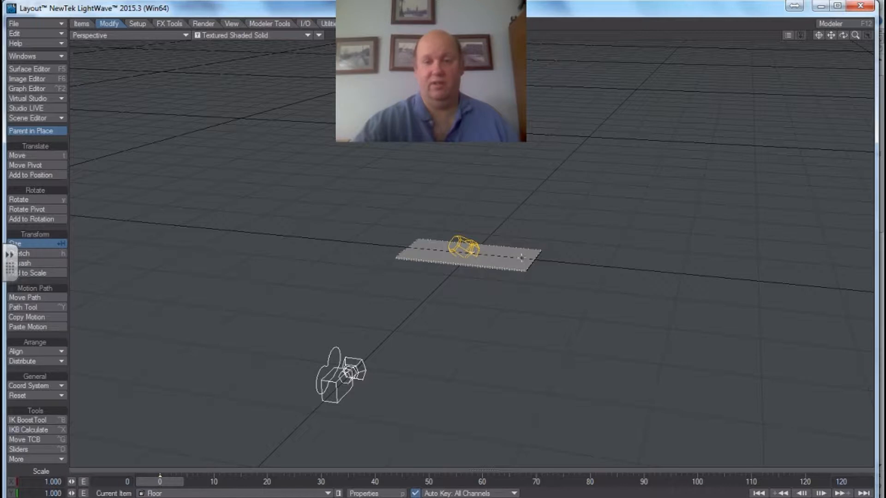
pyautogui.moveTo(521, 257); pyautogui.dragTo(421, 280)
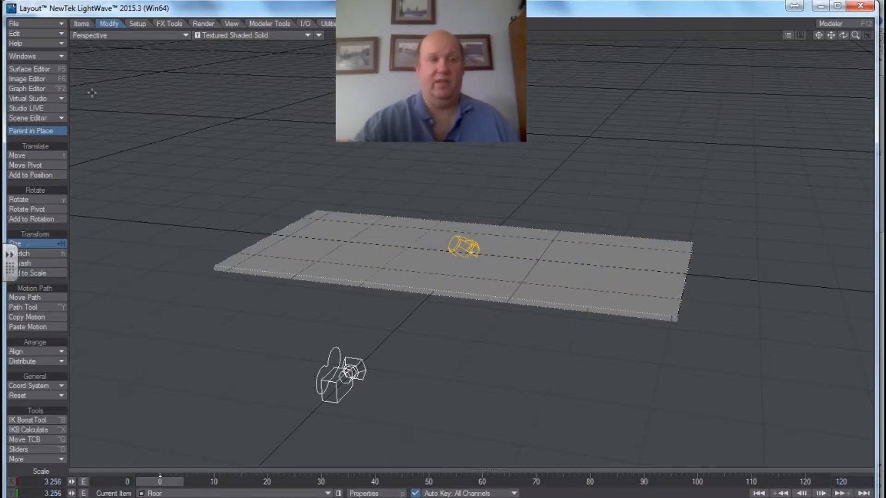
# Switch the viewport to the camera's view and raise the camera to a height of about 4.8 km
pyautogui.click(179, 36)
pyautogui.moveTo(177, 94)
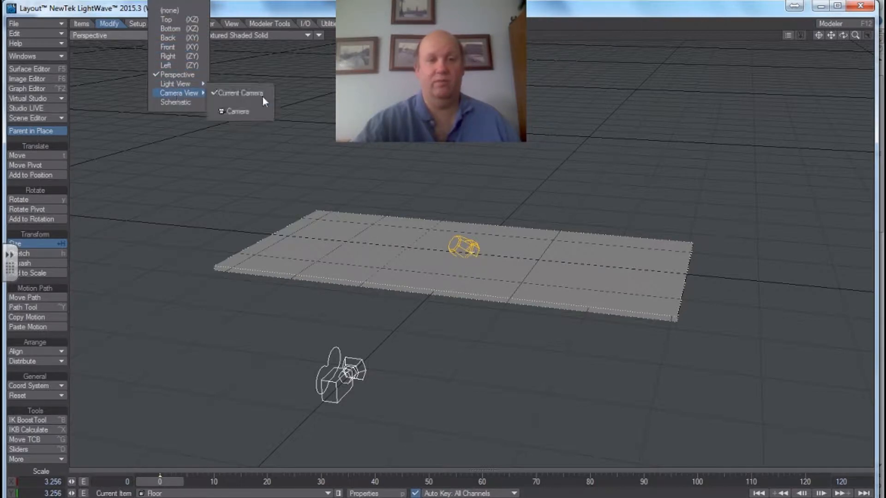
pyautogui.click(269, 113)
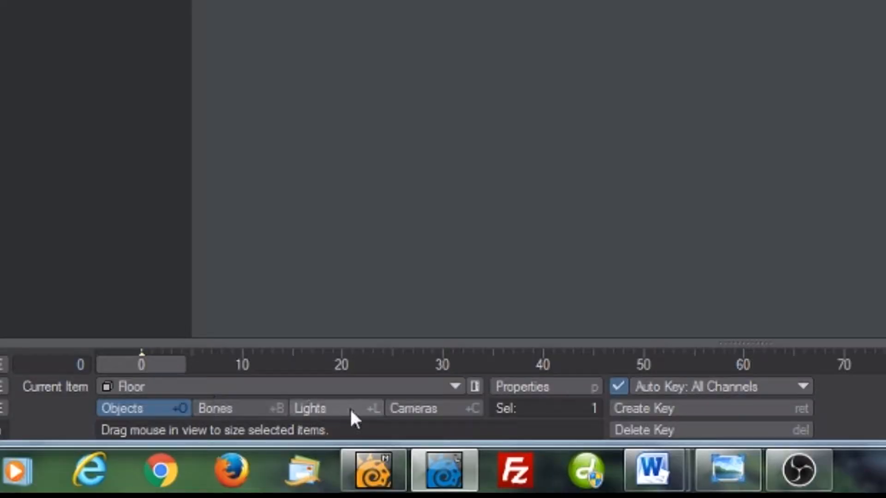
pyautogui.click(427, 413)
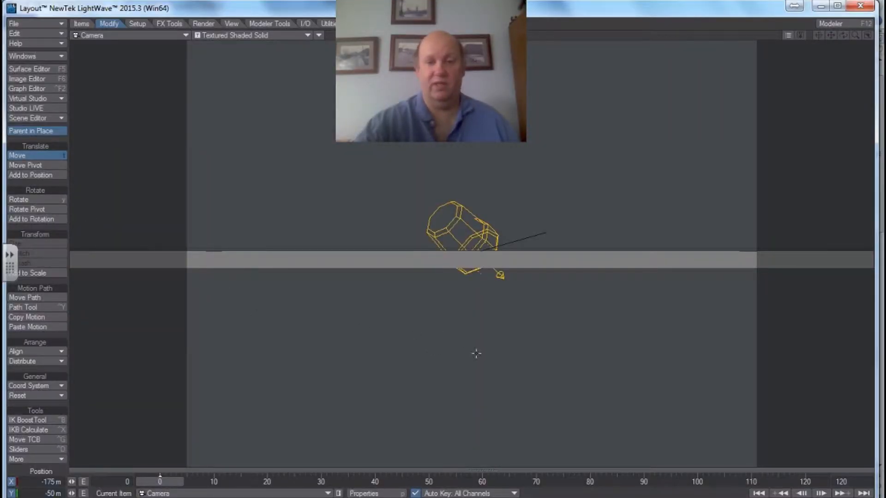
pyautogui.moveTo(470, 333); pyautogui.dragTo(470, 222, button='right')
pyautogui.moveTo(472, 414); pyautogui.dragTo(471, 404, button='right')
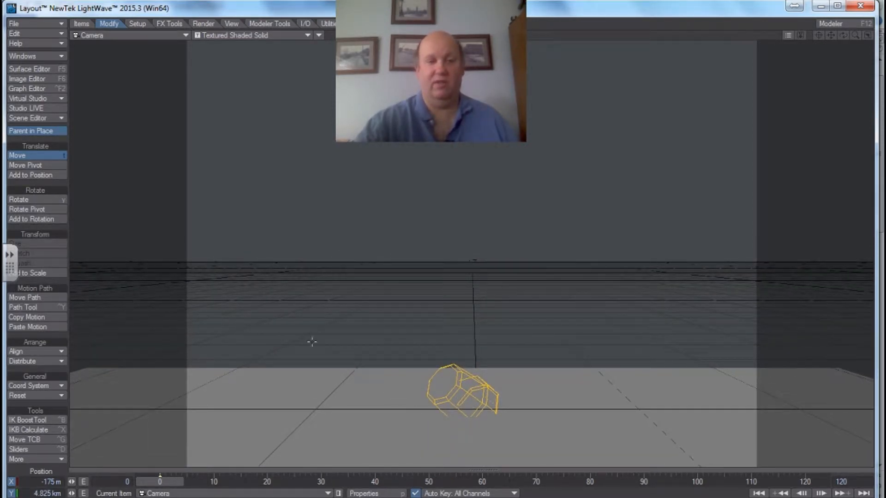
# Raise the camera to about 15.9 km and tilt it down to a pitch of about 34° to face the floor
pyautogui.click(35, 201)
pyautogui.moveTo(306, 225); pyautogui.dragTo(350, 297)
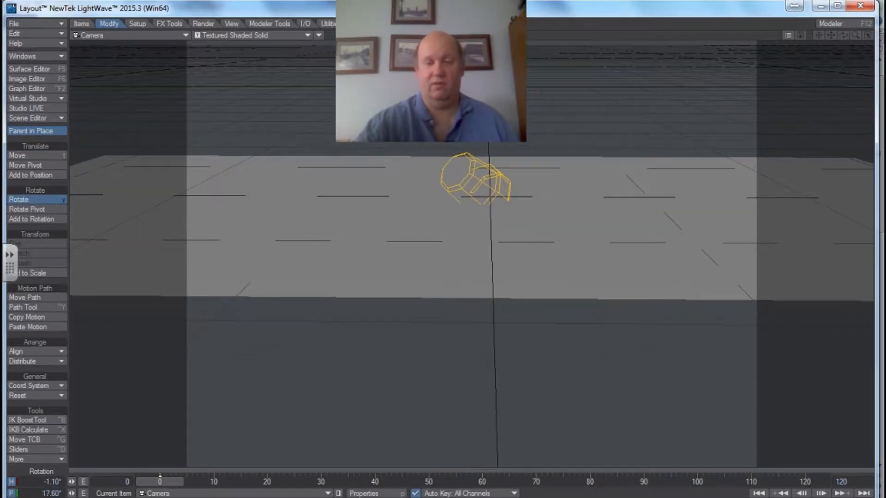
pyautogui.press('t')
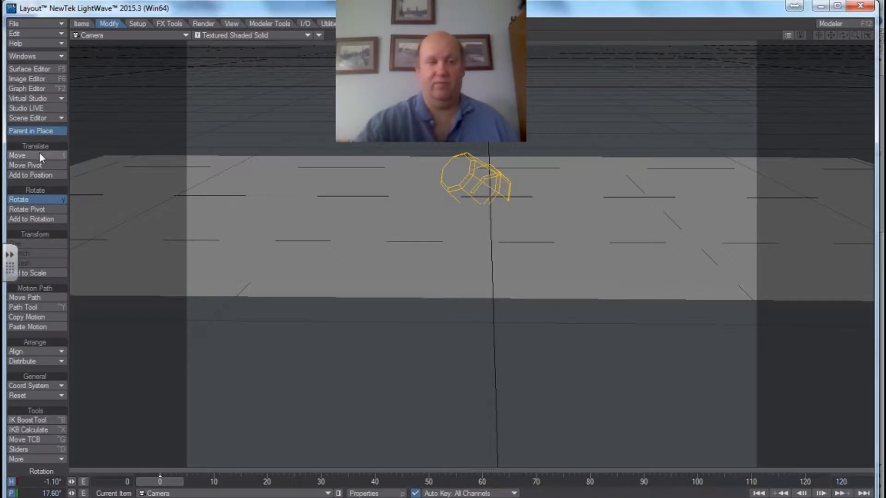
pyautogui.moveTo(349, 296); pyautogui.dragTo(349, 103, button='right')
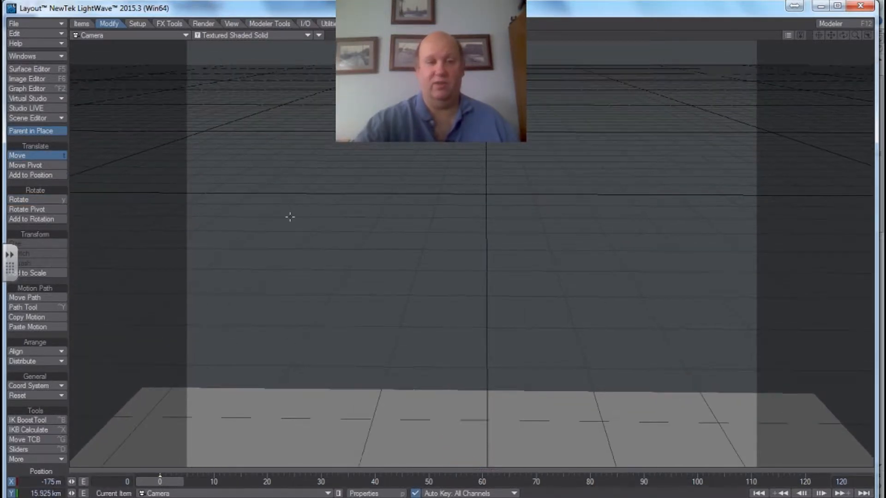
pyautogui.click(29, 201)
pyautogui.moveTo(231, 232); pyautogui.dragTo(233, 273)
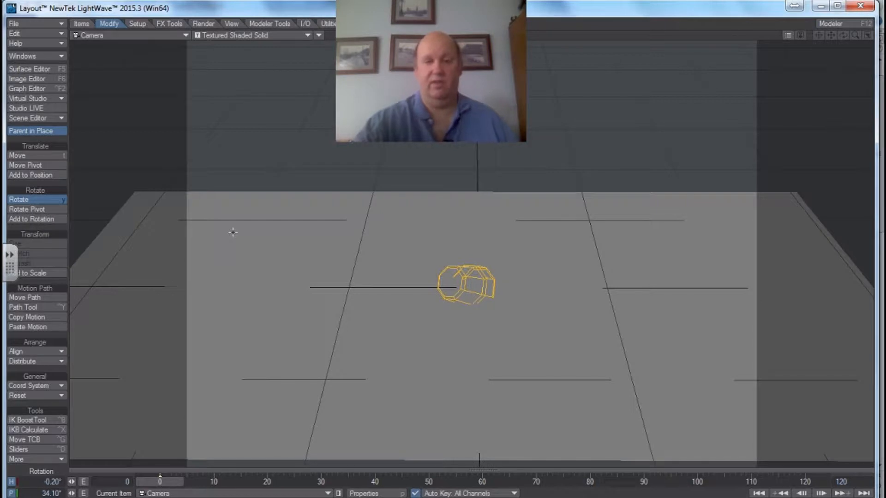
# Move the light up and away from the floor's centre to about X -10.6 km, Y 7.7 km
pyautogui.click(455, 285)
pyautogui.press('t')
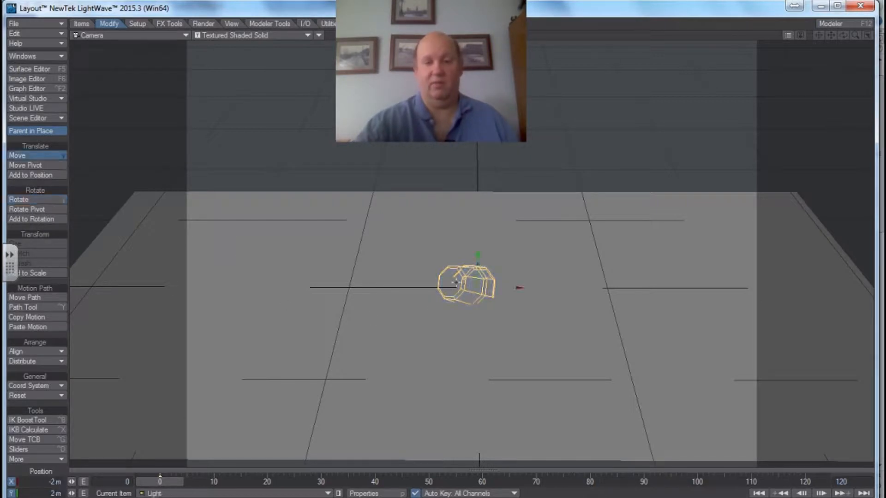
pyautogui.moveTo(454, 285); pyautogui.dragTo(191, 111)
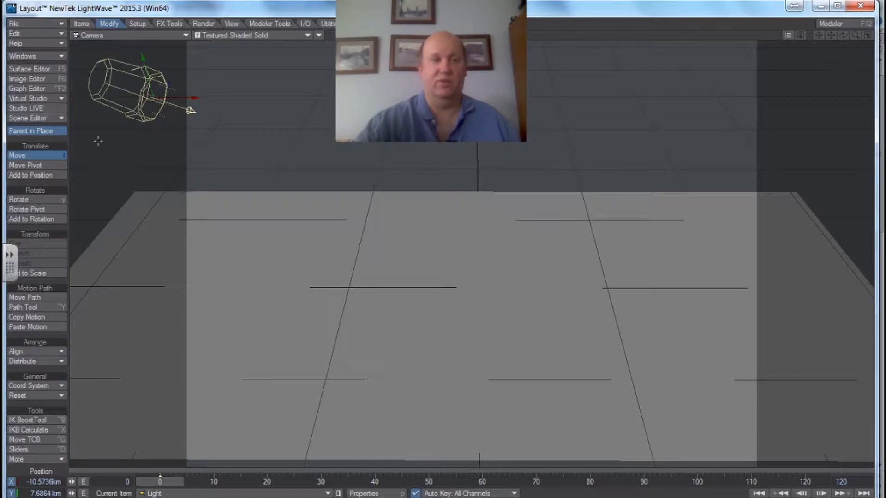
# Load the ball.lwo object into the scene
pyautogui.click(54, 23)
pyautogui.moveTo(54, 23)
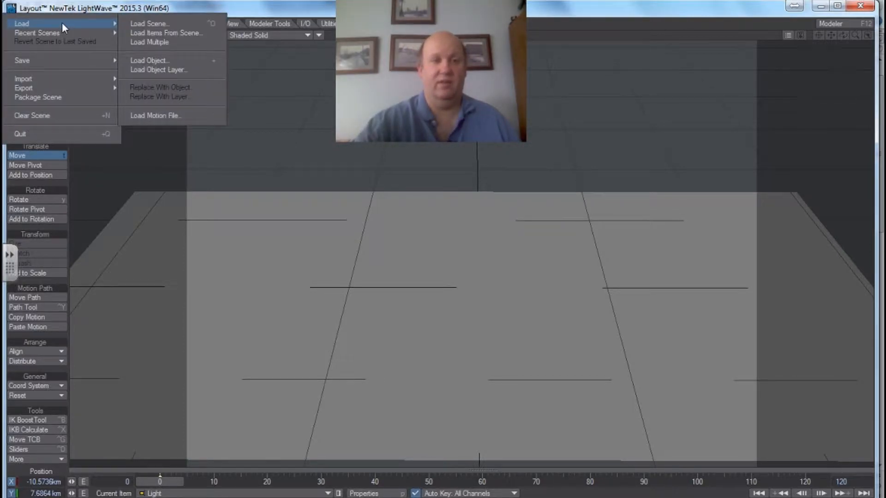
pyautogui.click(147, 57)
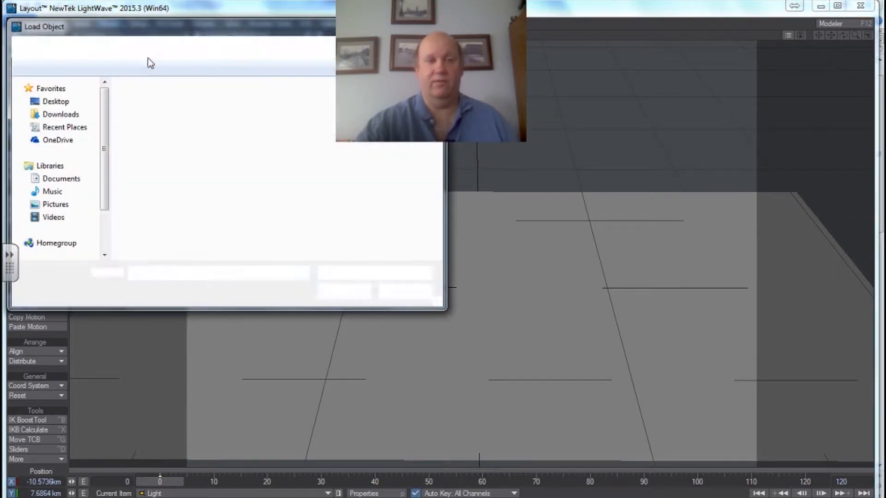
pyautogui.click(330, 166)
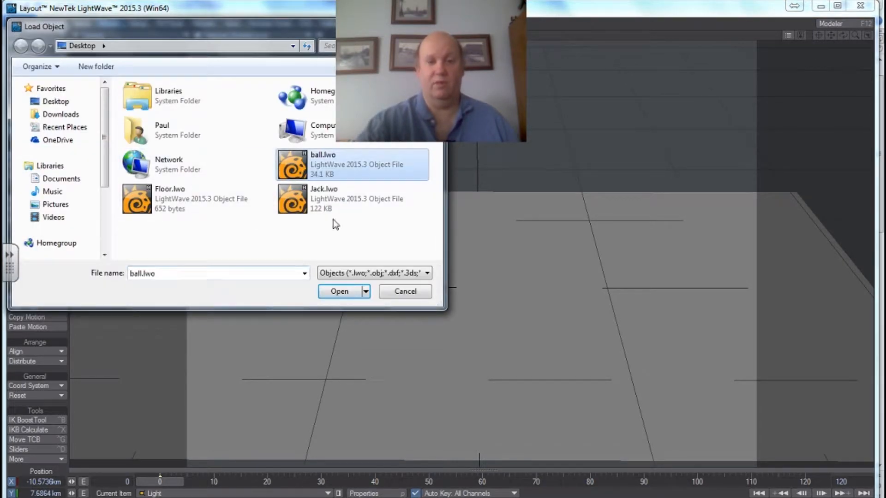
pyautogui.click(346, 295)
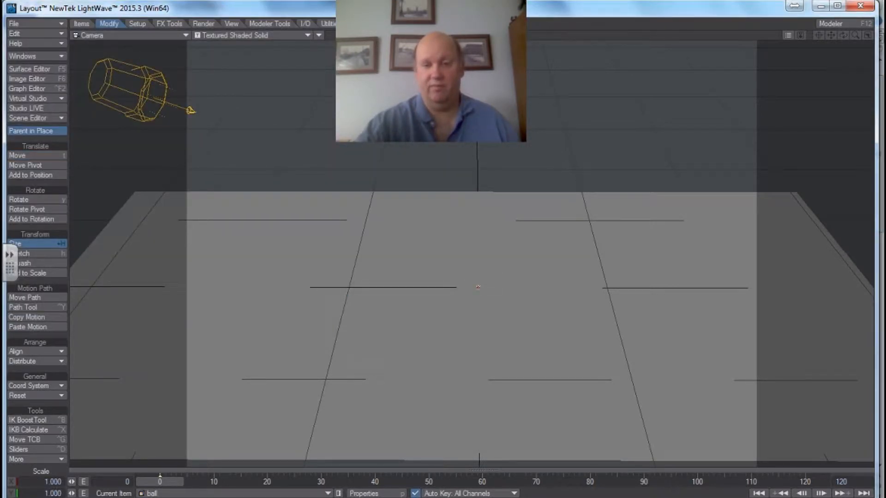
# In the perspective view, move the ball to about X -549 m, Y 666 m above the floor
pyautogui.click(131, 35)
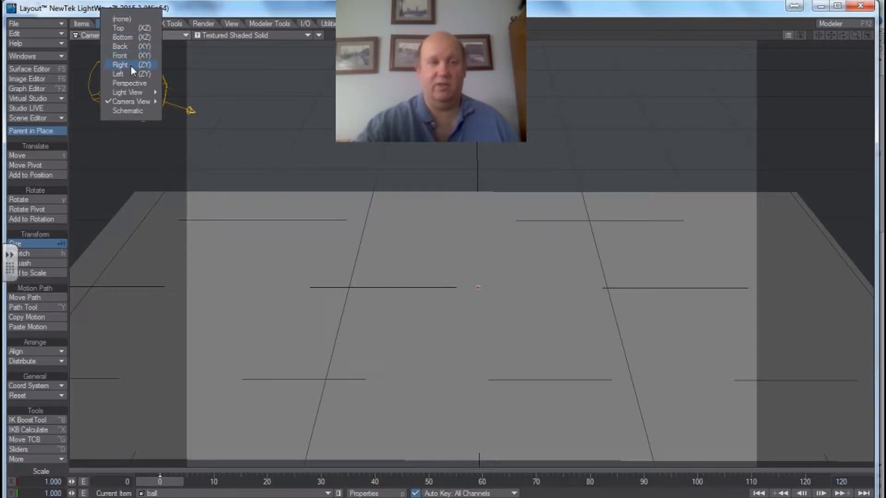
pyautogui.click(130, 83)
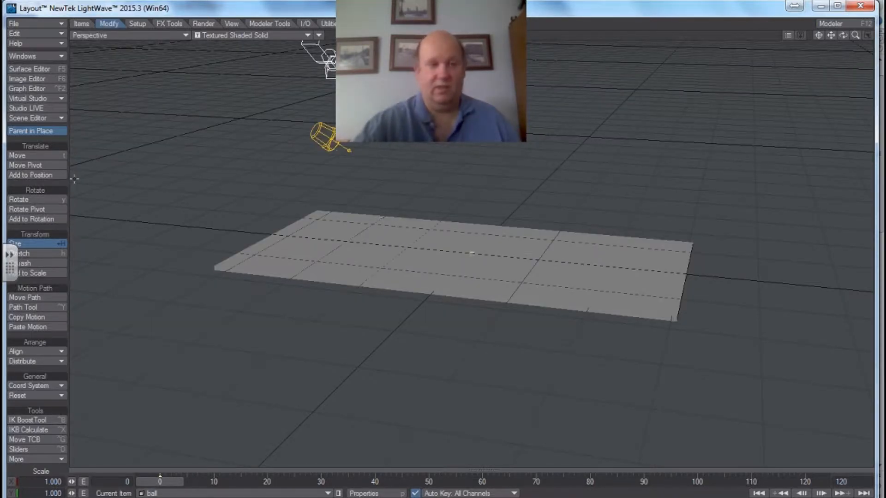
pyautogui.click(32, 156)
pyautogui.moveTo(472, 219); pyautogui.dragTo(472, 212)
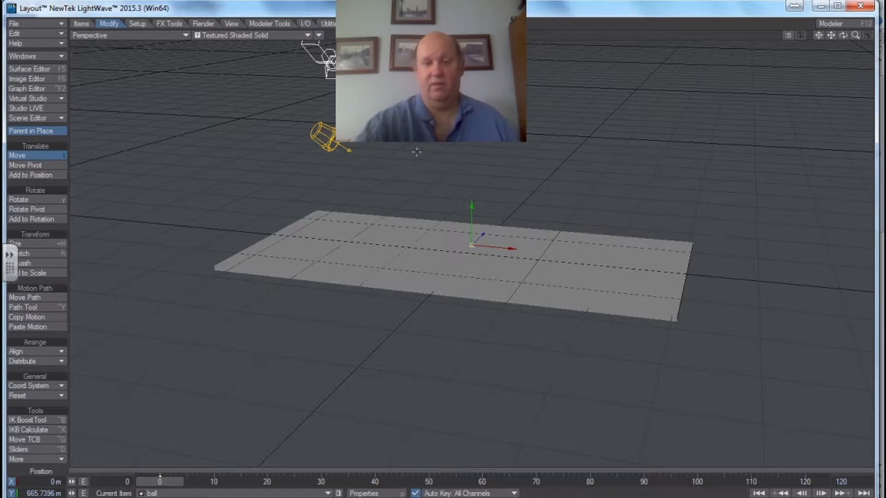
pyautogui.moveTo(508, 255); pyautogui.dragTo(501, 255)
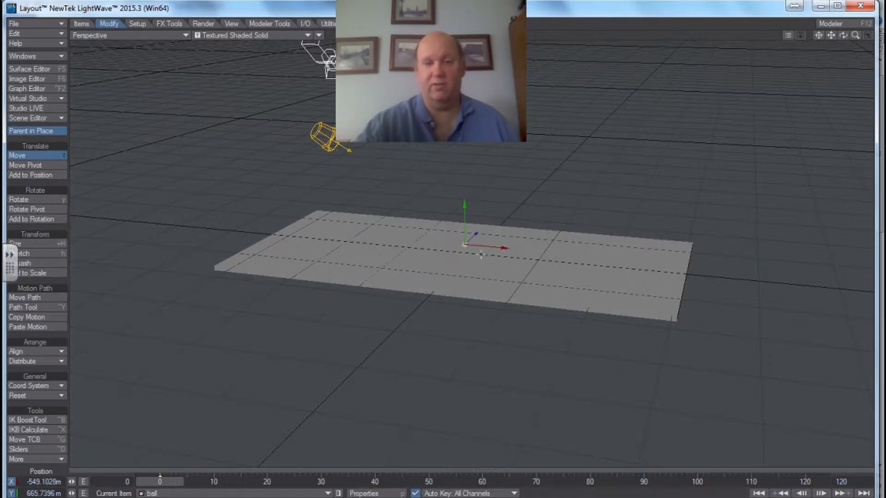
# Return to the camera's view and shift the ball to about X -623 m
pyautogui.click(102, 36)
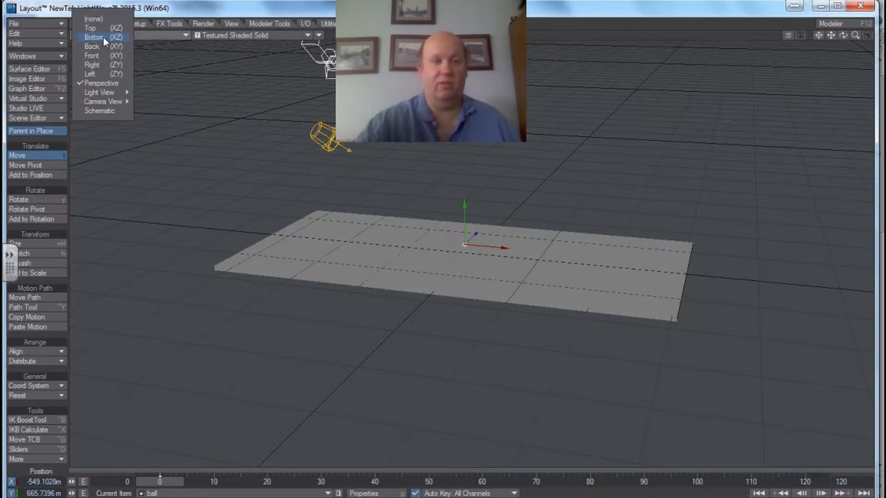
pyautogui.moveTo(107, 101)
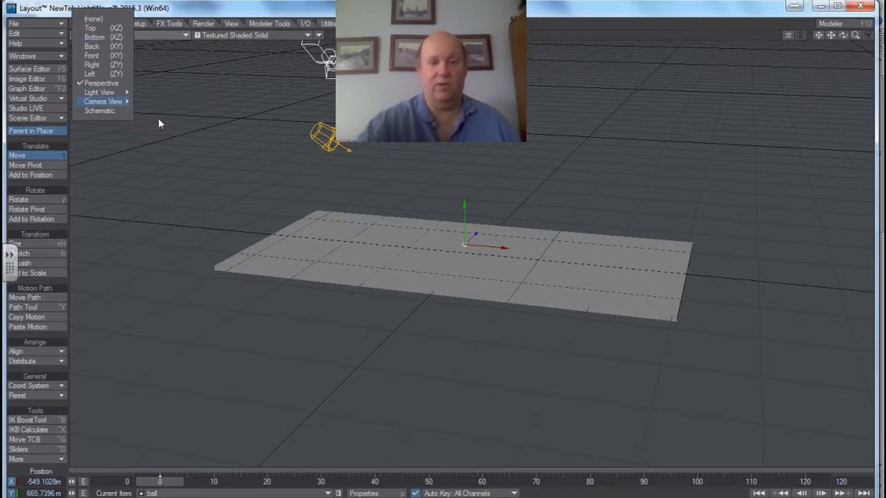
pyautogui.click(159, 119)
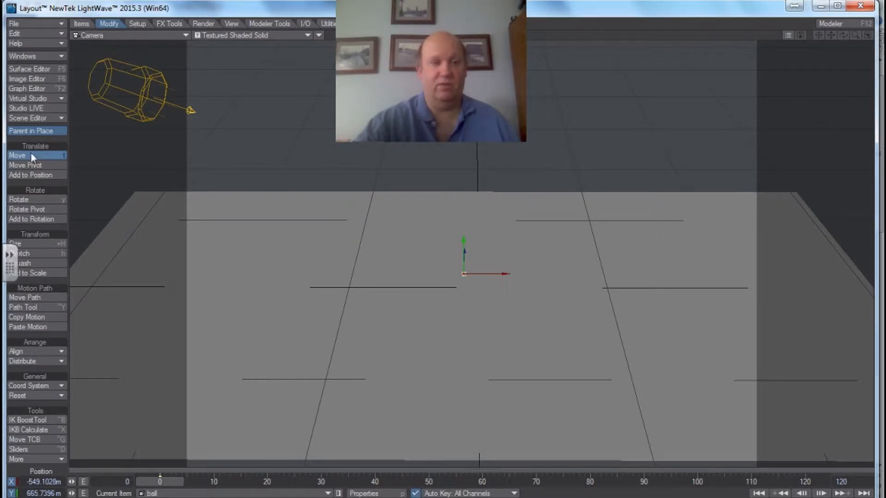
pyautogui.moveTo(478, 341)
pyautogui.mouseDown()
pyautogui.moveTo(480, 302)
pyautogui.moveTo(477, 347)
pyautogui.mouseUp()
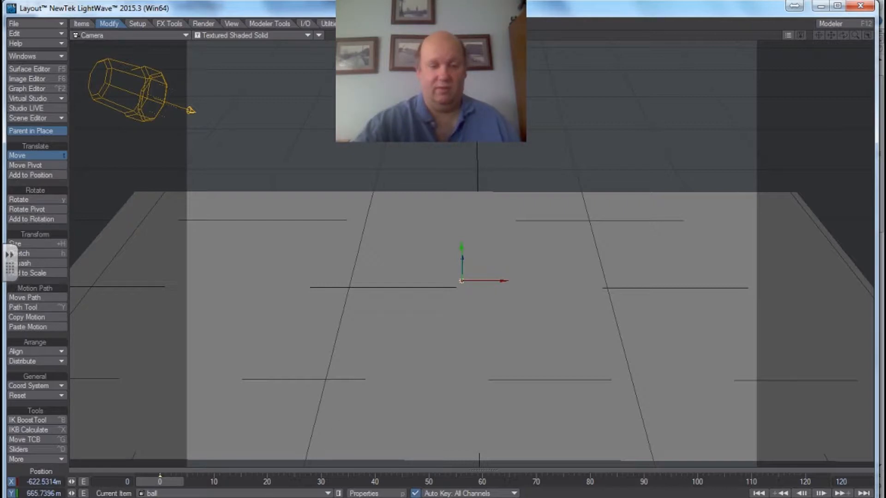
# Select the camera and rotate it to a heading of about 1.3° and a pitch of about 30.6°
pyautogui.hotkey('shift', 'c')
pyautogui.moveTo(478, 341)
pyautogui.mouseDown()
pyautogui.moveTo(479, 302)
pyautogui.moveTo(479, 325)
pyautogui.mouseUp()
pyautogui.moveTo(460, 442)
pyautogui.mouseDown()
pyautogui.moveTo(459, 402)
pyautogui.moveTo(461, 441)
pyautogui.mouseUp()
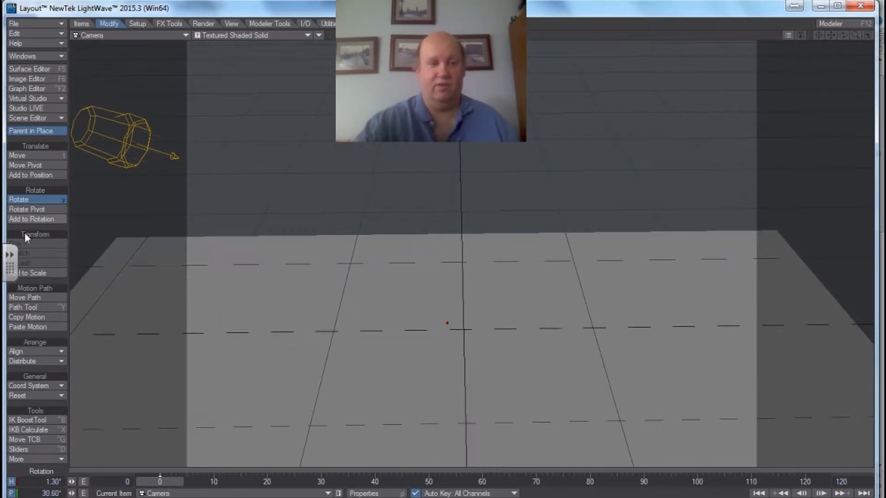
# Move the camera closer to the ball, lowering it to about Y 925 m at about X -498 m
pyautogui.click(28, 155)
pyautogui.moveTo(447, 323); pyautogui.dragTo(475, 284)
pyautogui.moveTo(417, 323); pyautogui.dragTo(417, 361, button='right')
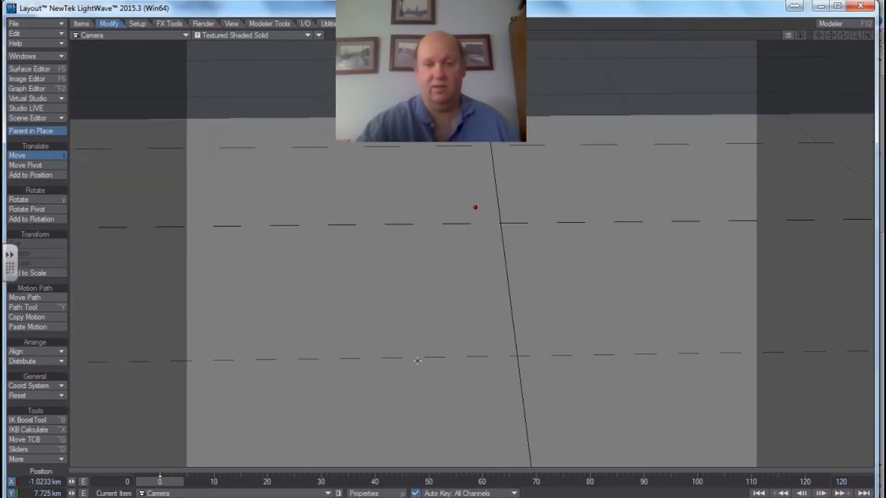
pyautogui.moveTo(417, 361); pyautogui.dragTo(435, 198)
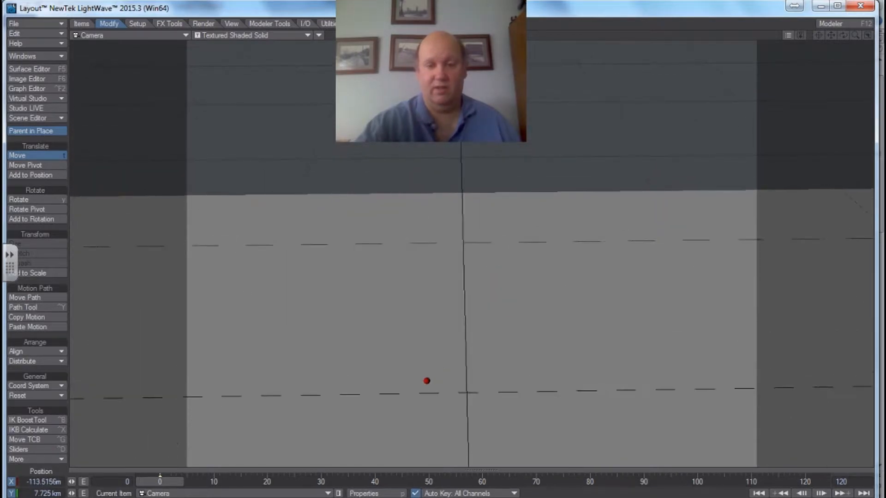
pyautogui.moveTo(484, 408); pyautogui.dragTo(484, 464, button='right')
pyautogui.moveTo(484, 408); pyautogui.dragTo(478, 309)
pyautogui.moveTo(485, 408); pyautogui.dragTo(485, 443, button='right')
pyautogui.moveTo(488, 396); pyautogui.dragTo(488, 367)
pyautogui.moveTo(489, 396)
pyautogui.mouseDown(button='right')
pyautogui.moveTo(489, 381)
pyautogui.moveTo(488, 407)
pyautogui.mouseUp(button='right')
pyautogui.moveTo(488, 393)
pyautogui.mouseDown()
pyautogui.moveTo(486, 373)
pyautogui.moveTo(489, 393)
pyautogui.mouseUp()
pyautogui.moveTo(489, 394); pyautogui.dragTo(488, 402, button='right')
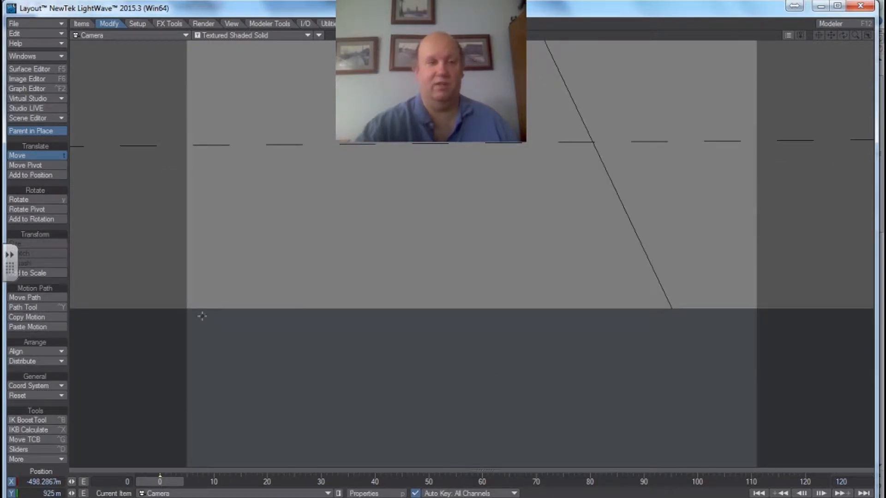
# Rotate the camera to a heading of about -0.5° and a pitch of about 20.8°
pyautogui.click(39, 200)
pyautogui.moveTo(250, 203); pyautogui.dragTo(249, 177)
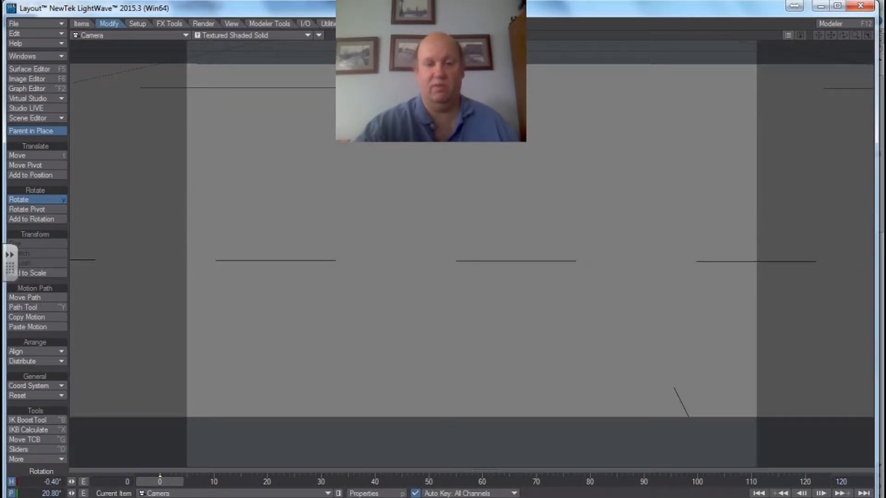
pyautogui.moveTo(248, 178); pyautogui.dragTo(248, 178)
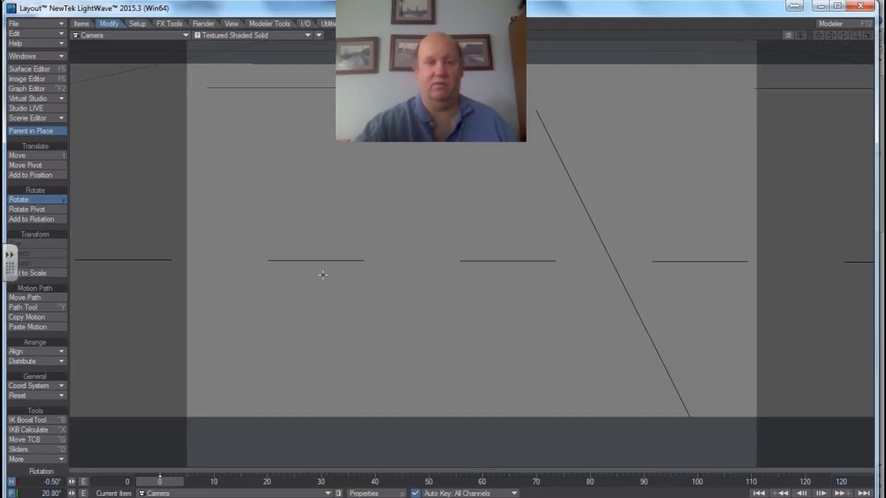
# Move the camera to about X -550 m and raise it to about Y 1.125 km
pyautogui.click(33, 156)
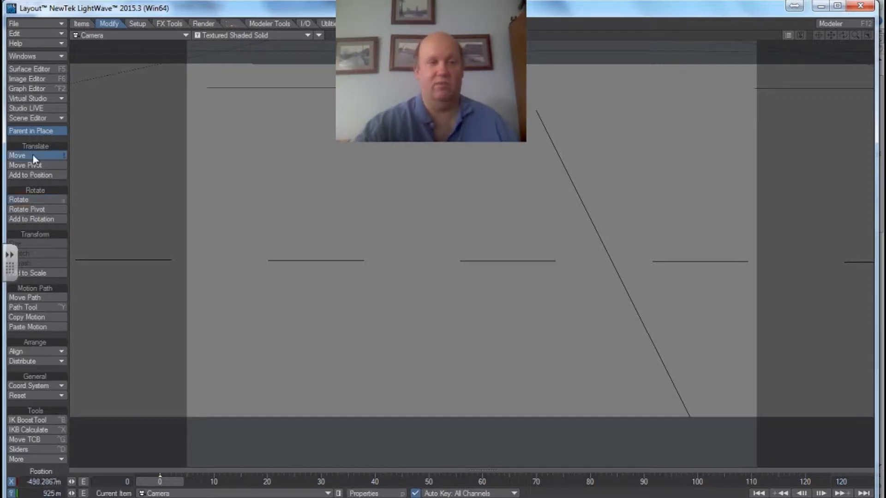
pyautogui.moveTo(297, 271); pyautogui.dragTo(297, 222, button='right')
pyautogui.moveTo(297, 258); pyautogui.dragTo(357, 207)
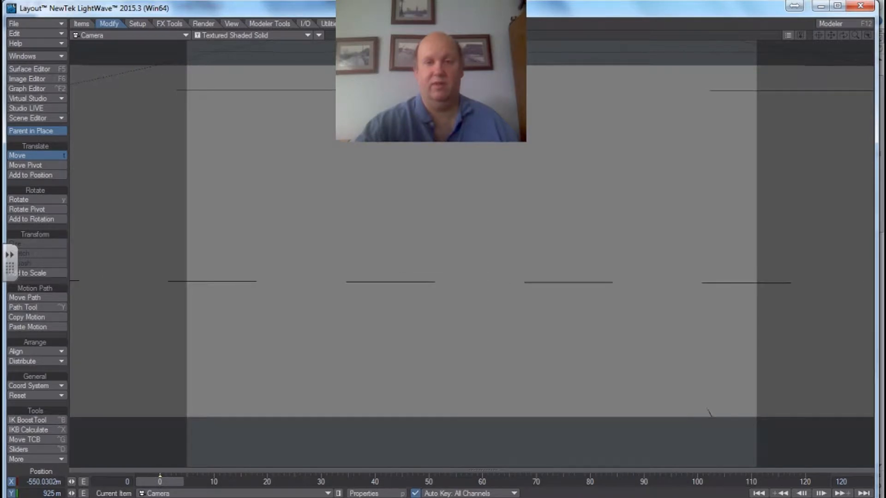
pyautogui.moveTo(357, 207); pyautogui.dragTo(357, 157, button='right')
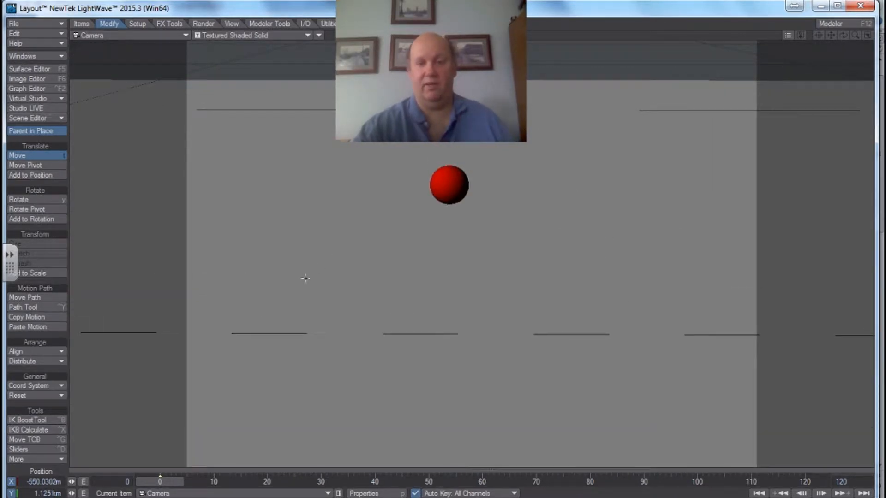
# Select the ball, lower it to about Y 67 m, push it farther from the camera and shift it to about X -1.01 km
pyautogui.click(454, 194)
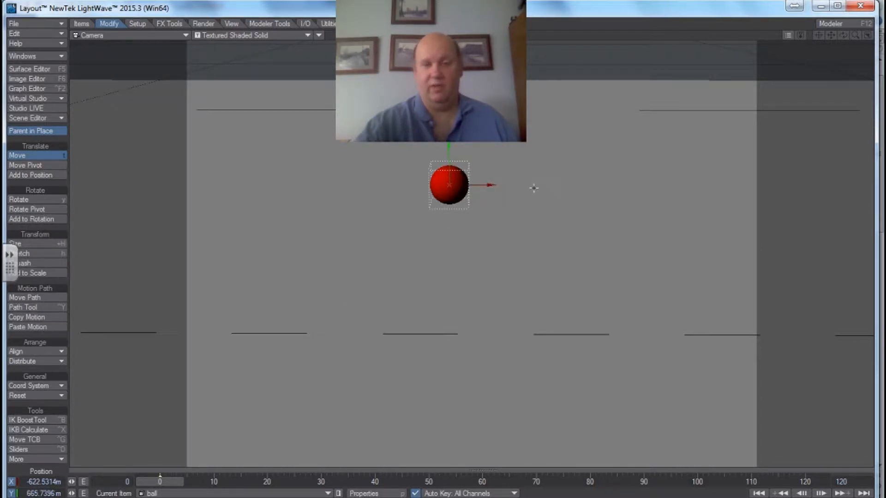
pyautogui.moveTo(492, 185)
pyautogui.mouseDown()
pyautogui.moveTo(331, 185)
pyautogui.moveTo(623, 185)
pyautogui.moveTo(494, 186)
pyautogui.mouseUp()
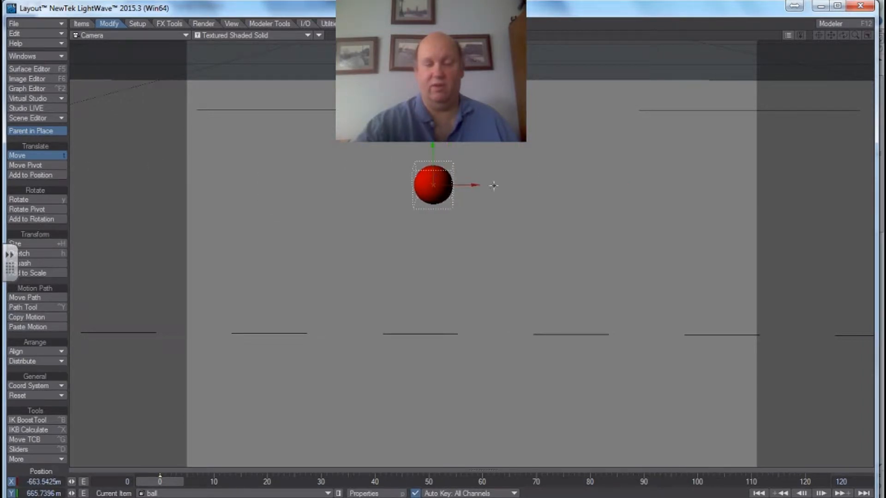
pyautogui.moveTo(432, 185); pyautogui.dragTo(437, 403)
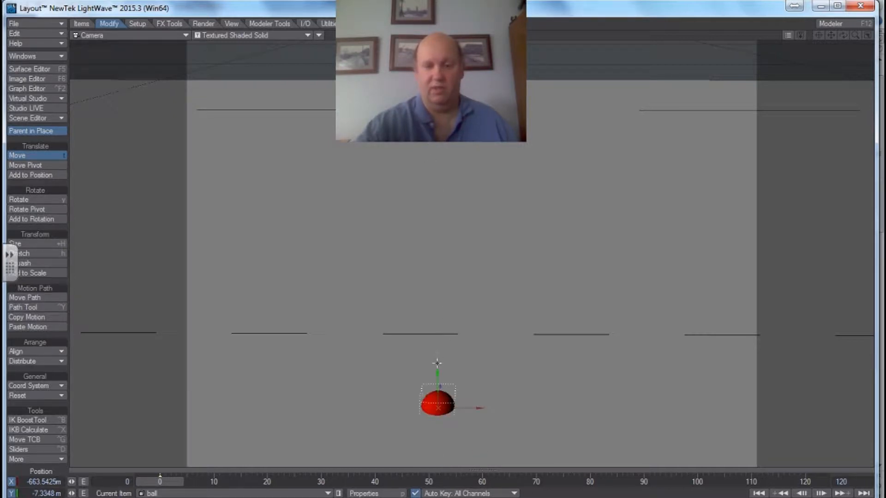
pyautogui.moveTo(438, 403); pyautogui.dragTo(436, 363)
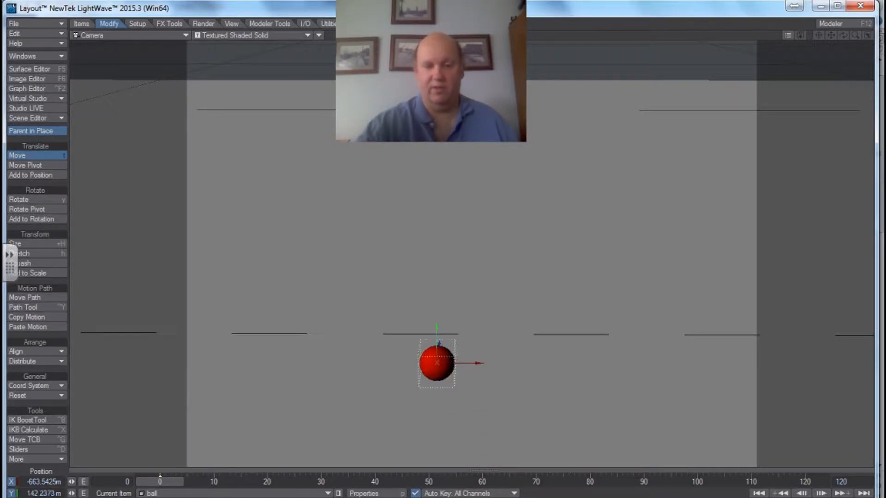
pyautogui.hotkey('ctrl', 'z')
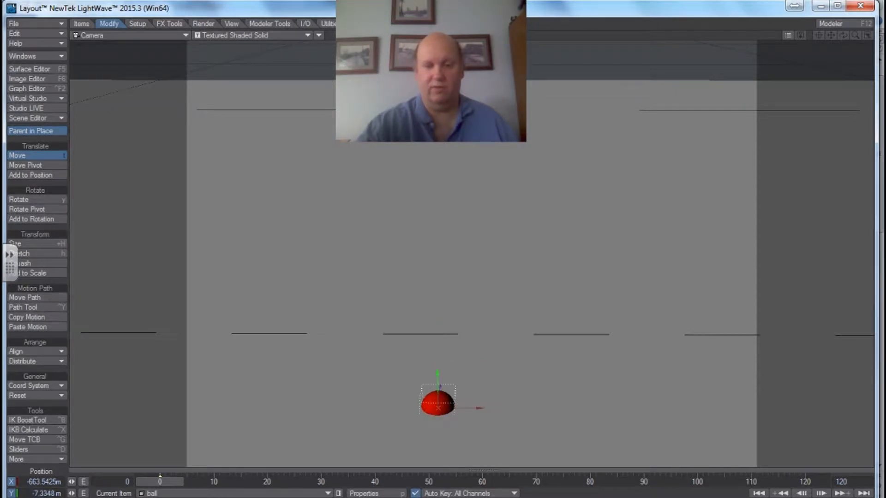
pyautogui.moveTo(438, 373); pyautogui.dragTo(437, 352)
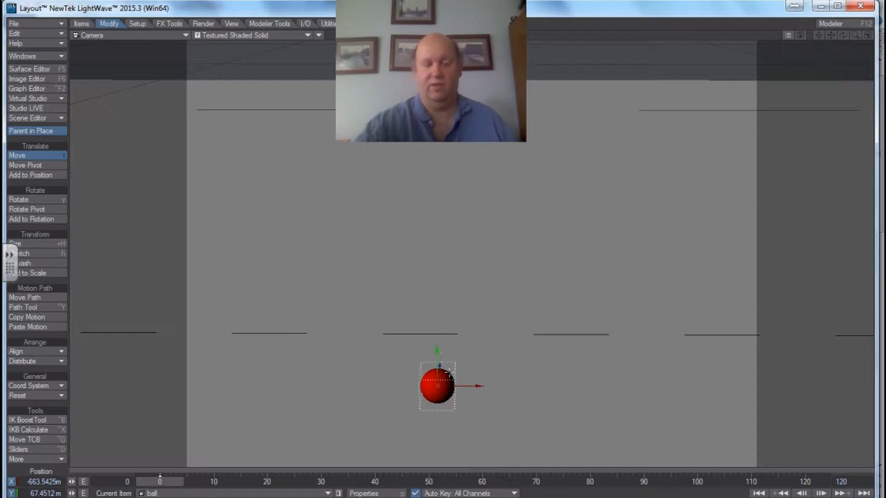
pyautogui.moveTo(440, 365); pyautogui.dragTo(448, 270)
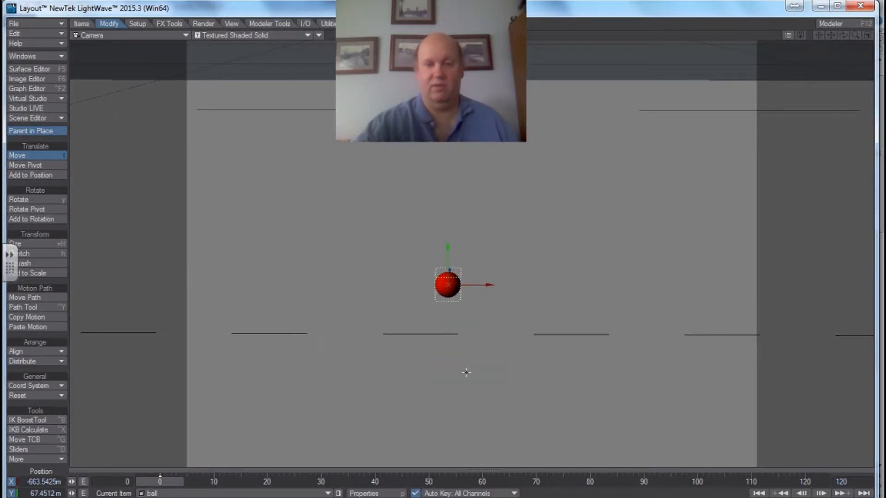
pyautogui.moveTo(484, 301); pyautogui.dragTo(398, 289)
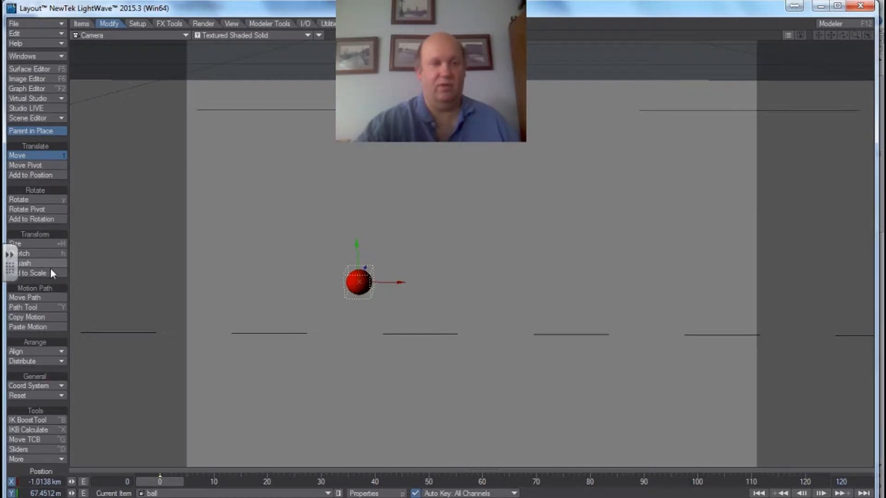
# Scale the ball uniformly to about 2.486 and reposition it at about X -1.056 km and Y 142 m
pyautogui.click(38, 245)
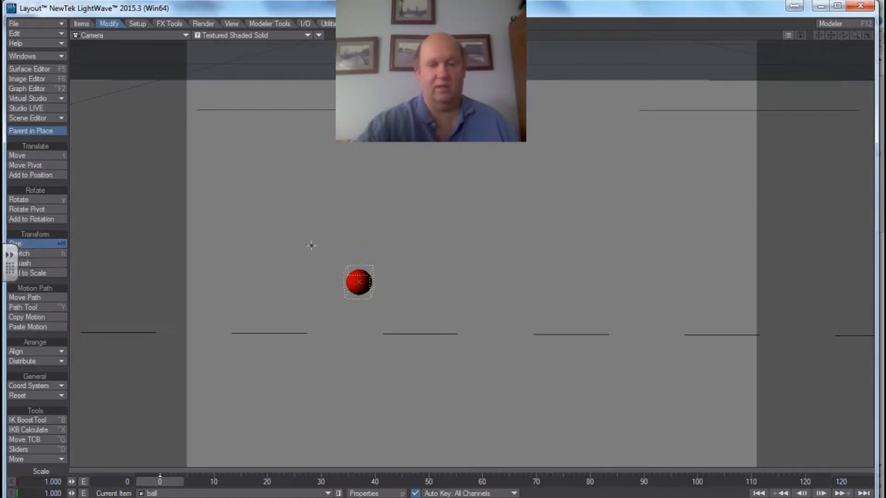
pyautogui.moveTo(359, 282); pyautogui.dragTo(426, 282)
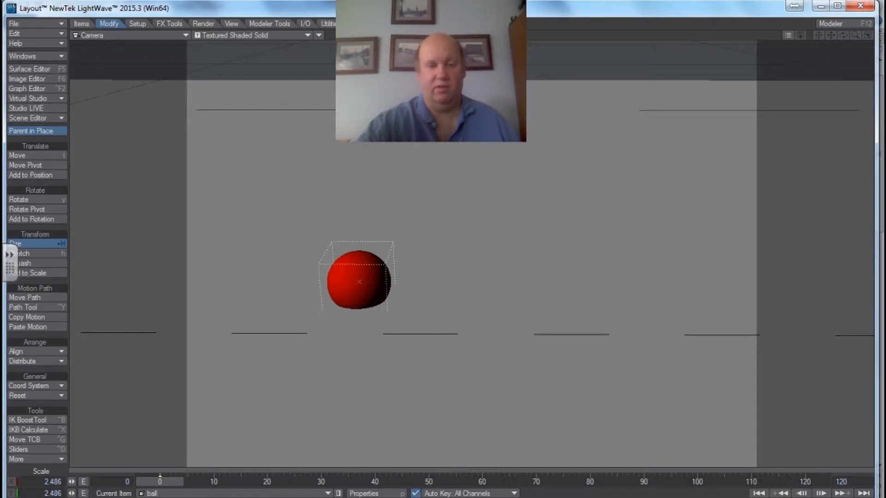
pyautogui.click(39, 155)
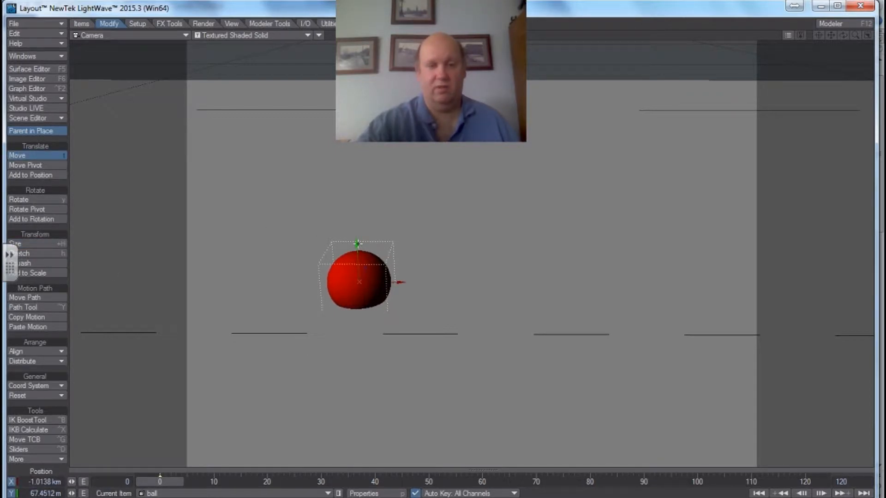
pyautogui.moveTo(356, 245); pyautogui.dragTo(356, 227)
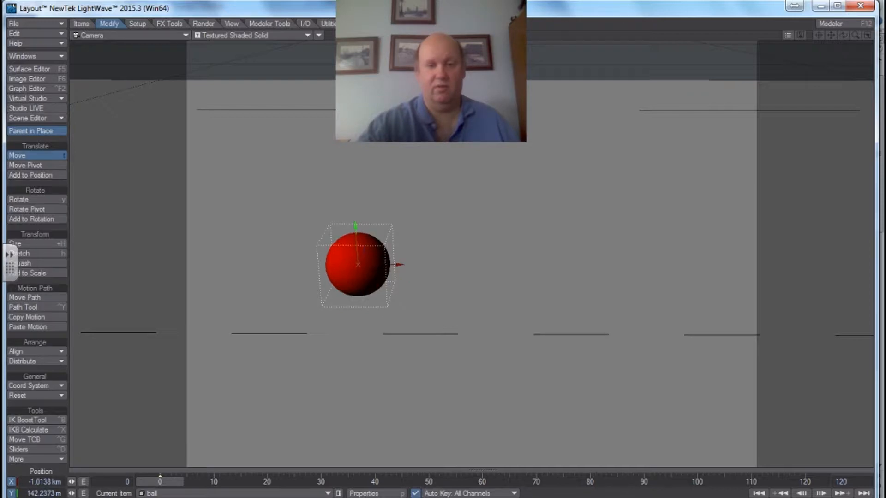
pyautogui.hotkey('ctrl', 'z')
pyautogui.hotkey('ctrl', 'shift', 'z')
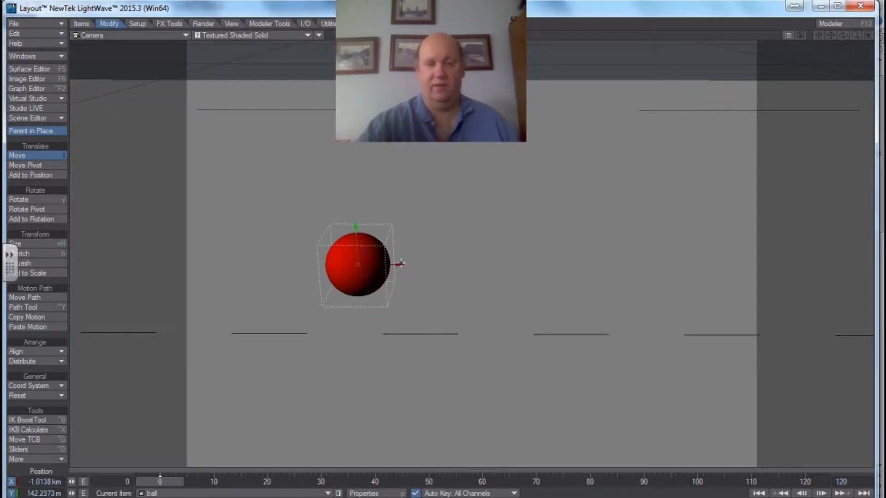
pyautogui.moveTo(400, 264); pyautogui.dragTo(389, 264)
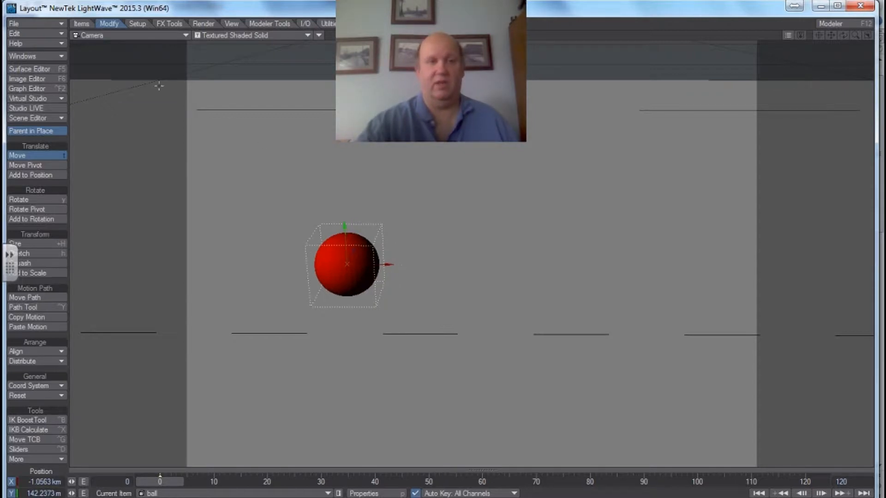
# Load the object Jack.lwo from the Desktop into the scene
pyautogui.click(49, 24)
pyautogui.moveTo(49, 23)
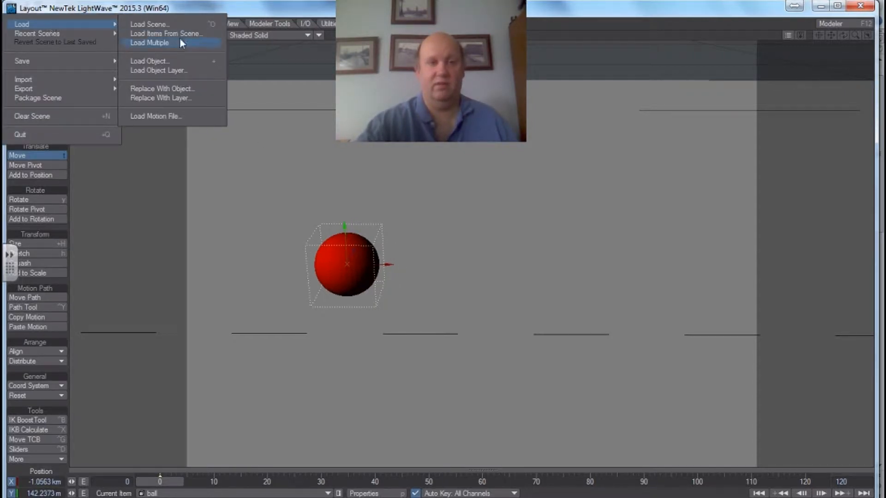
pyautogui.click(178, 58)
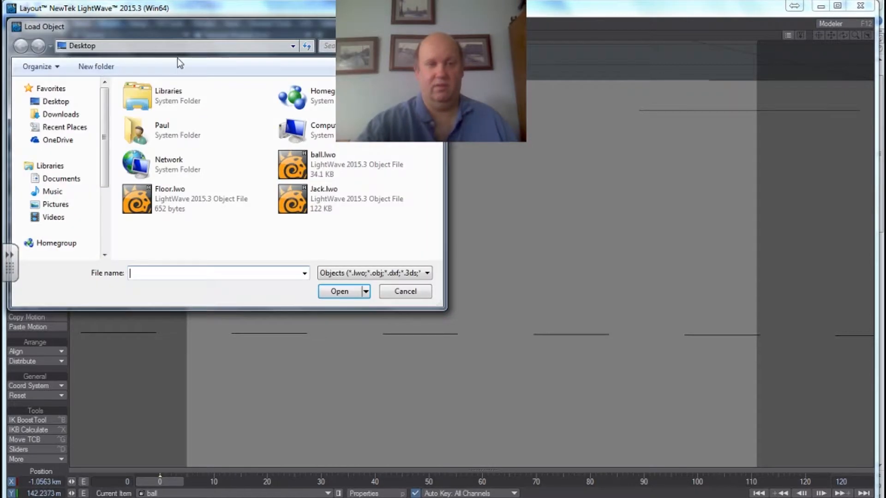
pyautogui.click(319, 203)
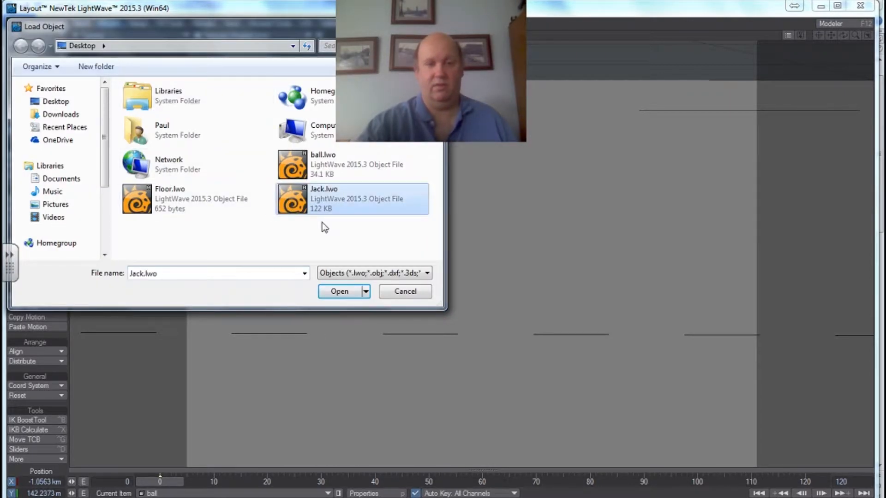
pyautogui.click(347, 291)
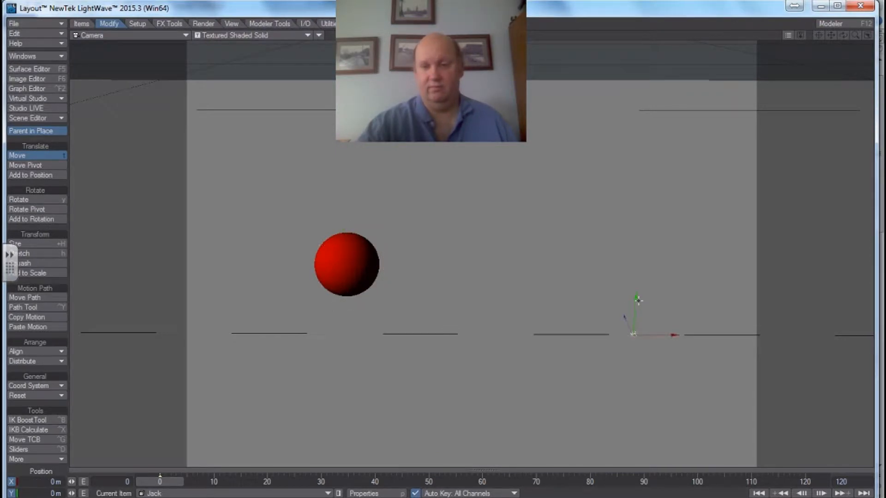
# Move the jack beside the ball to about X -594 m, Y 299 m and scale it uniformly to about 6.988
pyautogui.moveTo(638, 300); pyautogui.dragTo(464, 256)
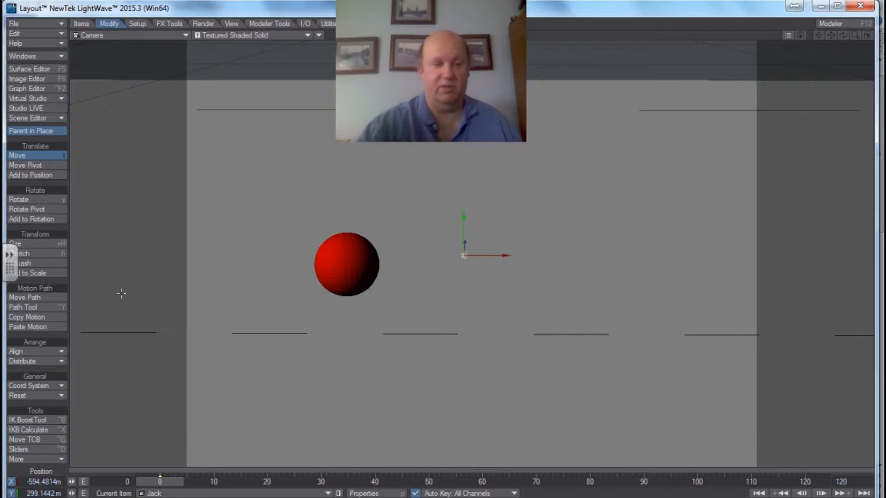
pyautogui.click(49, 245)
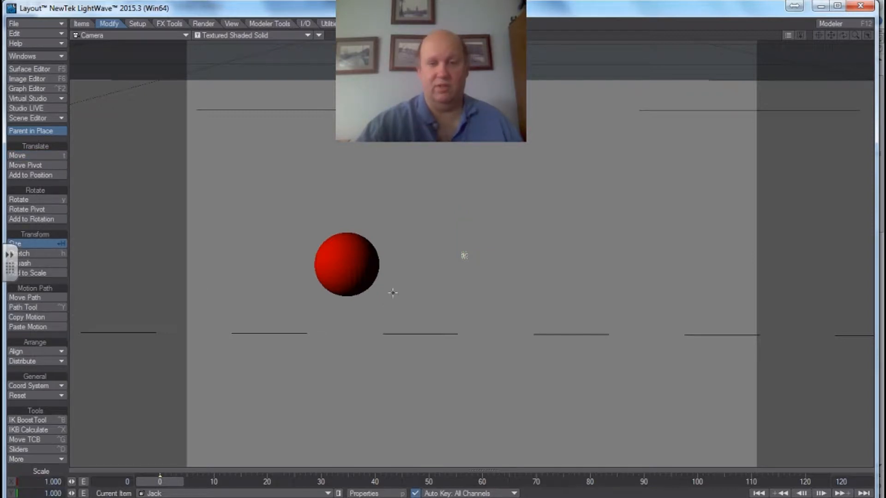
pyautogui.moveTo(478, 264); pyautogui.dragTo(459, 273)
# Move the enlarged jack closer to the ball, to about X -677 m and Y 224 m
pyautogui.click(28, 156)
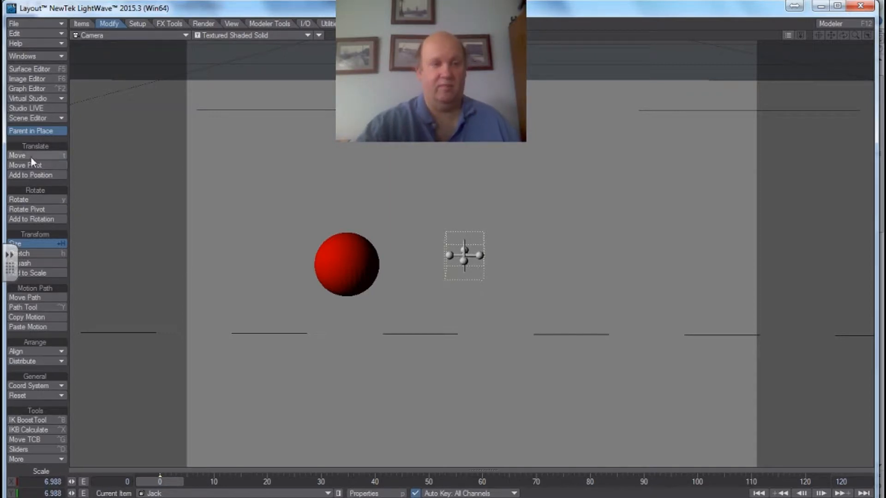
pyautogui.moveTo(464, 218); pyautogui.dragTo(464, 279)
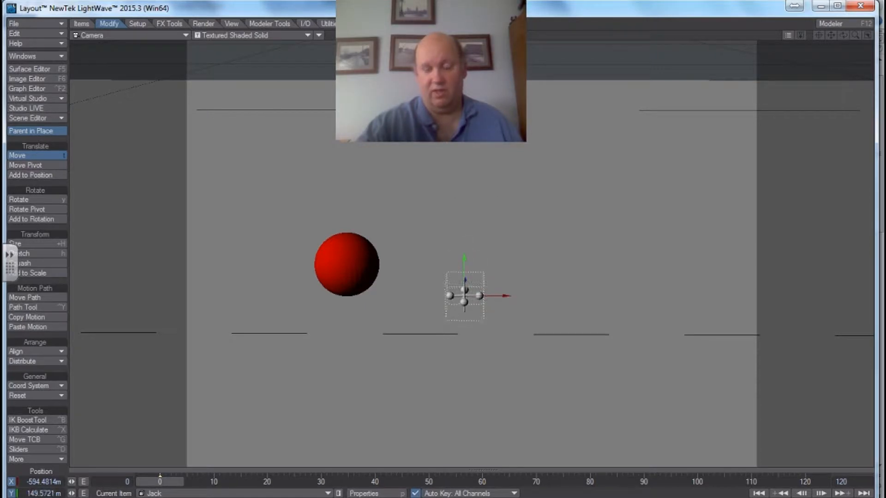
pyautogui.moveTo(464, 316); pyautogui.dragTo(456, 276)
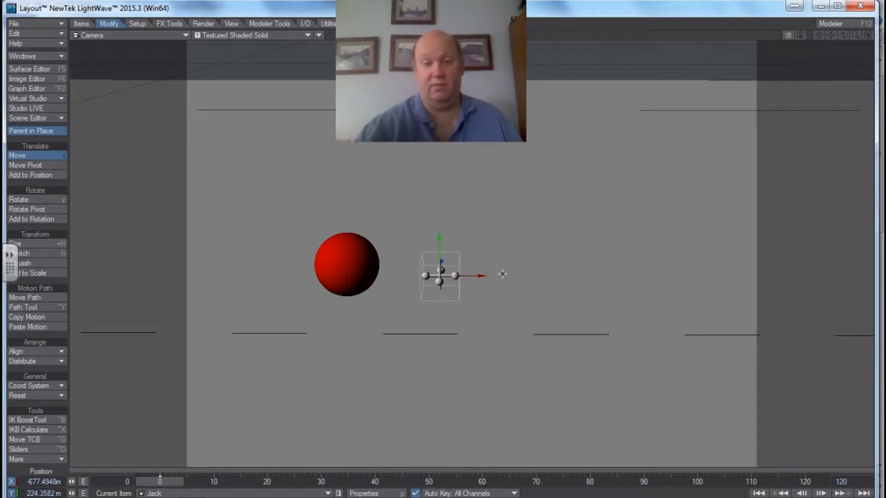
# Rotate the jack into a tilted pose and lower it toward the floor to about Y 75 m
pyautogui.click(38, 201)
pyautogui.moveTo(440, 248); pyautogui.dragTo(454, 253)
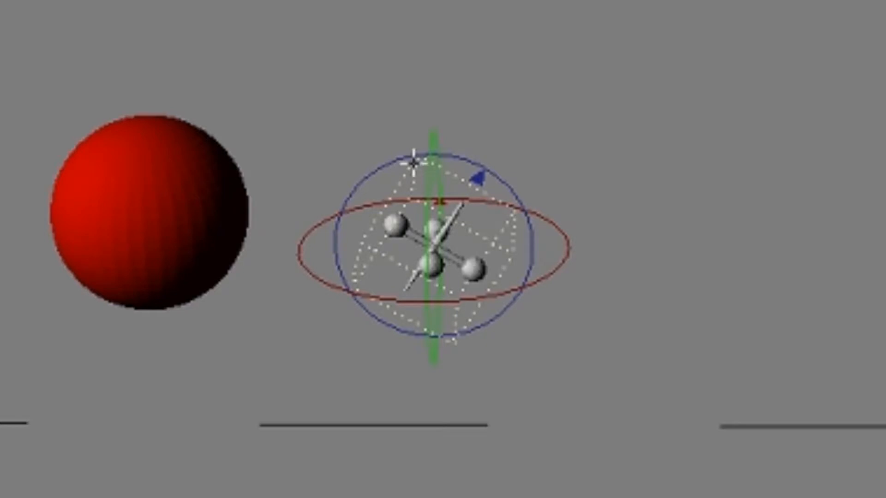
pyautogui.moveTo(434, 159)
pyautogui.mouseDown()
pyautogui.moveTo(433, 136)
pyautogui.moveTo(434, 170)
pyautogui.mouseUp()
pyautogui.press('t')
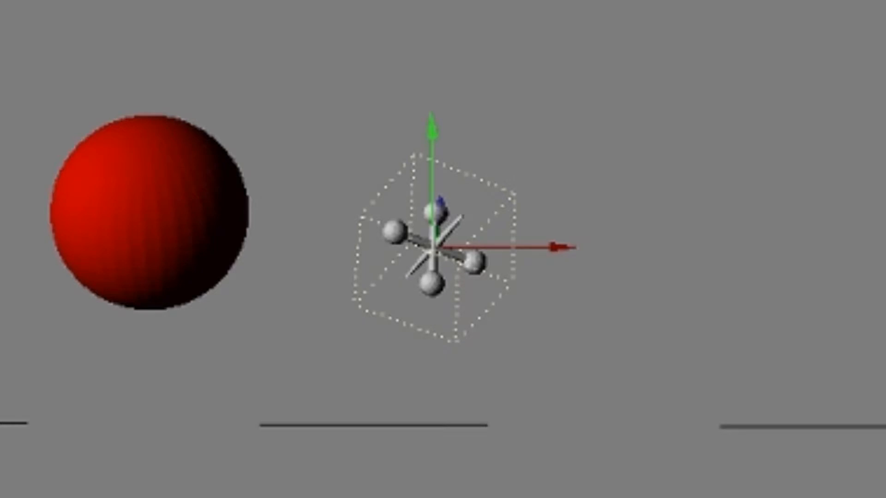
pyautogui.moveTo(431, 134); pyautogui.dragTo(434, 255)
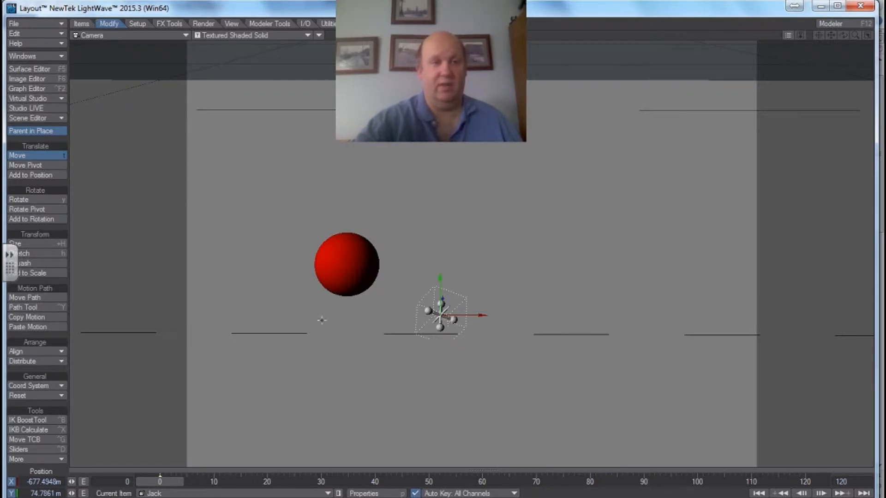
# Clone the jack with the number of clones set to 5
pyautogui.click(81, 25)
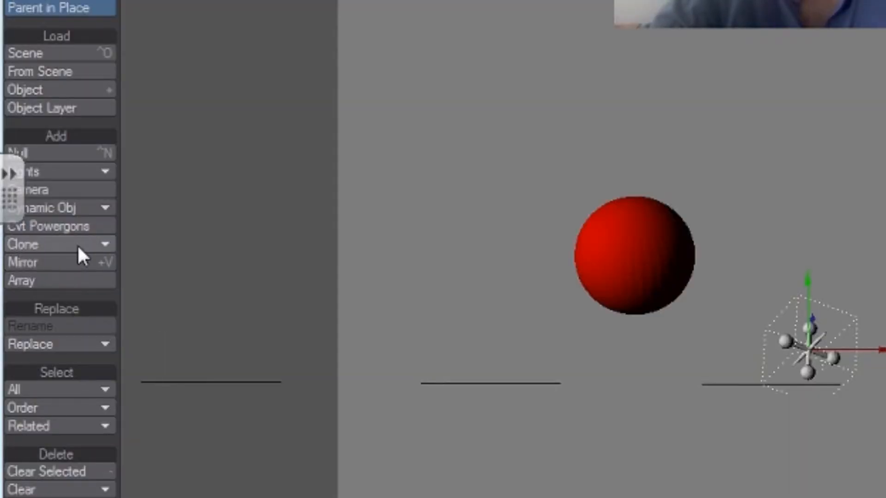
pyautogui.click(89, 245)
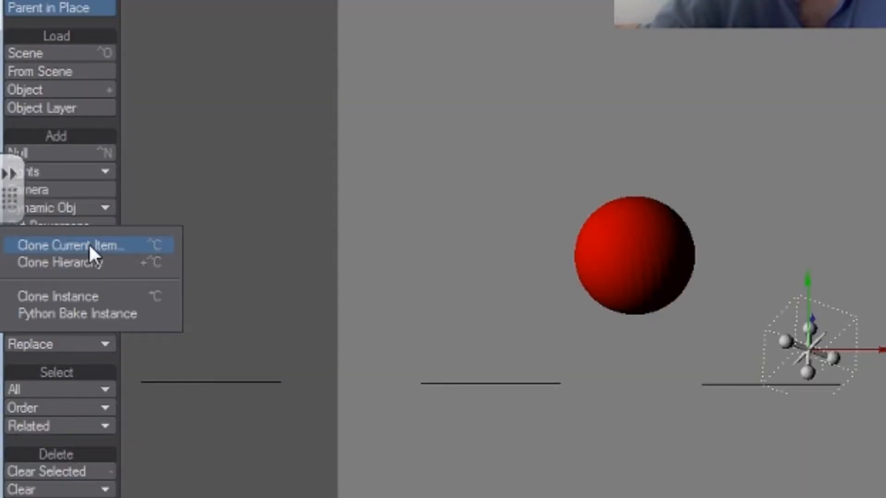
pyautogui.click(118, 245)
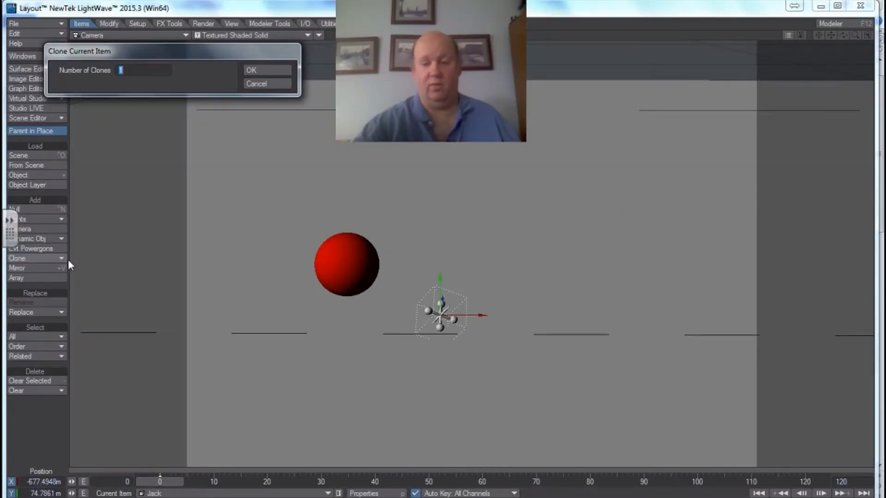
pyautogui.write('5')
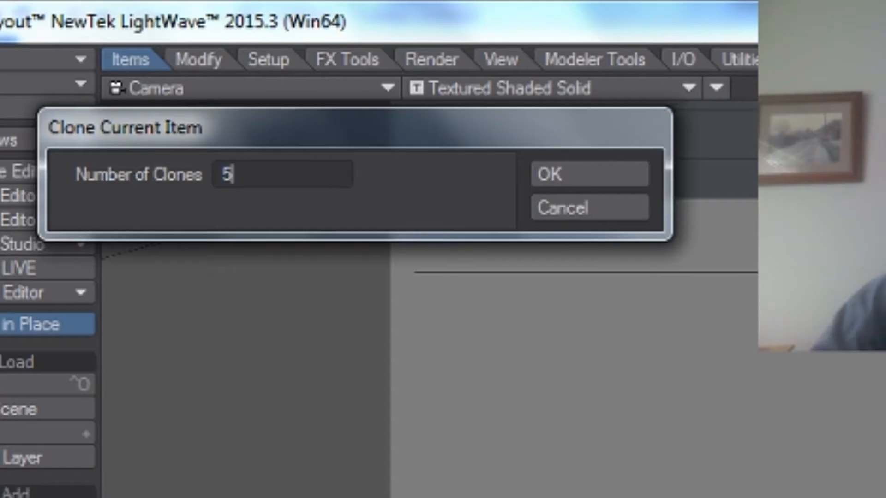
pyautogui.press('Return')
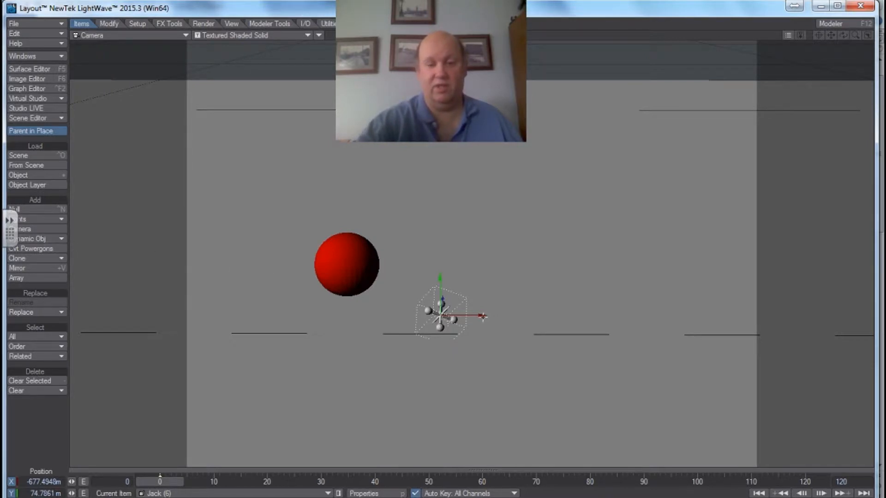
# Move the stacked jack clones sideways to about X -507 m and push the original jack slightly away from the camera
pyautogui.moveTo(483, 315)
pyautogui.mouseDown()
pyautogui.moveTo(570, 315)
pyautogui.moveTo(546, 315)
pyautogui.mouseUp()
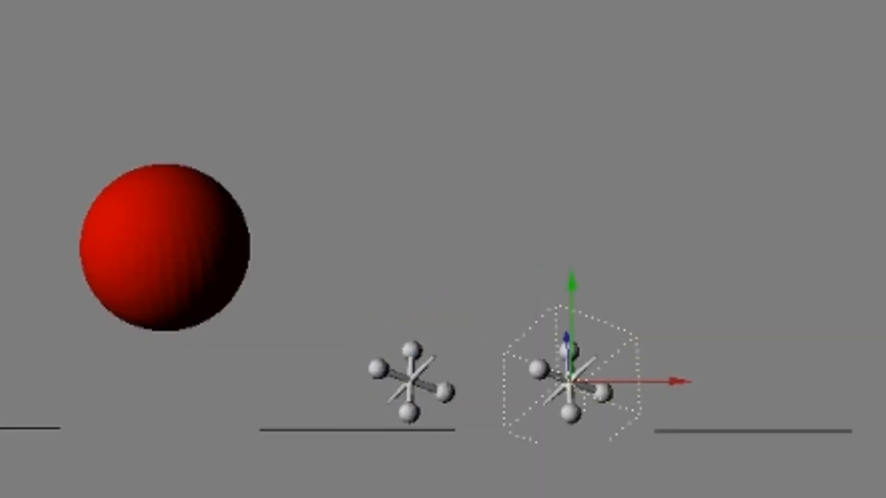
pyautogui.moveTo(681, 381)
pyautogui.mouseDown()
pyautogui.moveTo(618, 381)
pyautogui.moveTo(649, 381)
pyautogui.mouseUp()
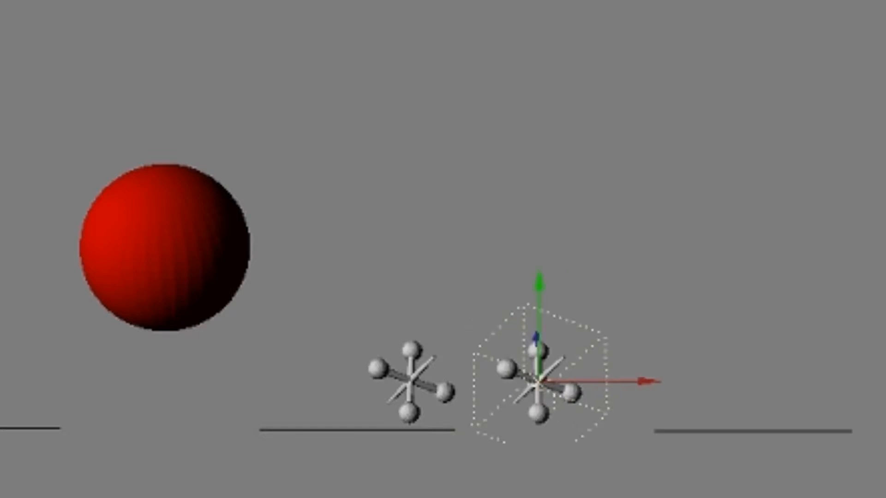
pyautogui.click(414, 345)
pyautogui.moveTo(415, 339); pyautogui.dragTo(417, 319)
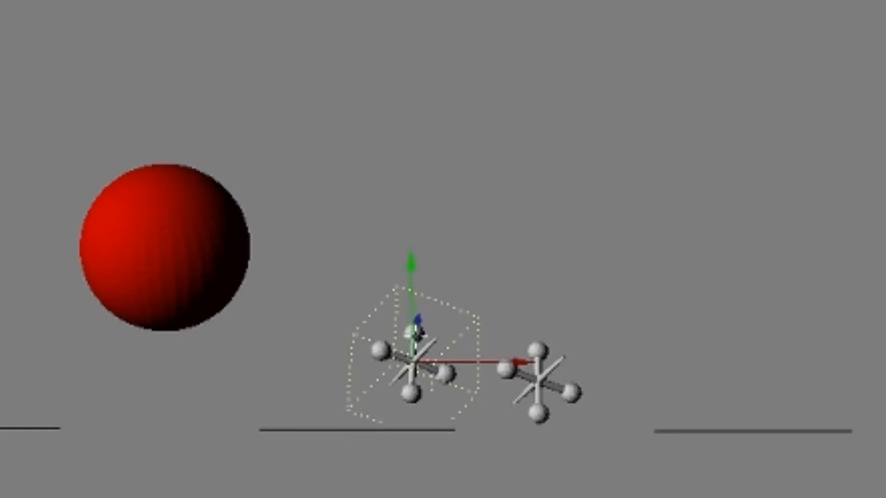
# Separate two clones from the stack, one farther back from the camera and one sideways to about X -337 m
pyautogui.click(526, 373)
pyautogui.keyDown('ctrl'); pyautogui.moveTo(534, 331); pyautogui.dragTo(535, 210); pyautogui.keyUp('ctrl')
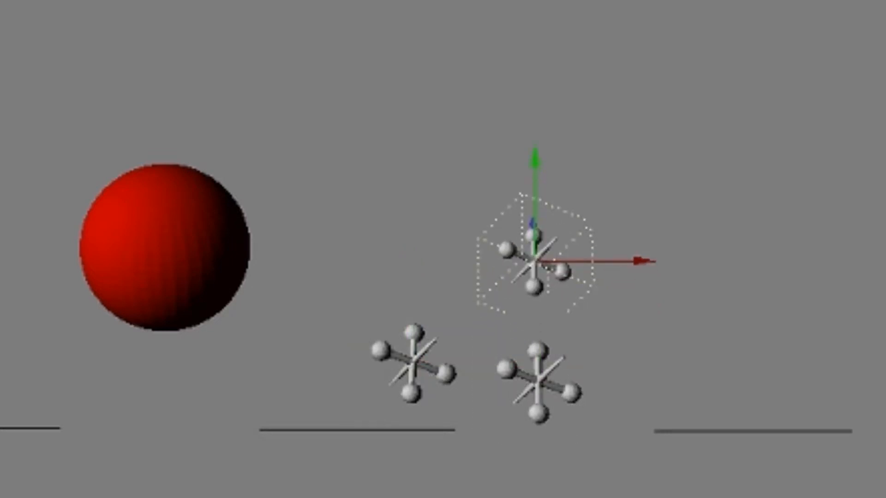
pyautogui.click(540, 388)
pyautogui.keyDown('ctrl'); pyautogui.moveTo(619, 383); pyautogui.dragTo(751, 382); pyautogui.keyUp('ctrl')
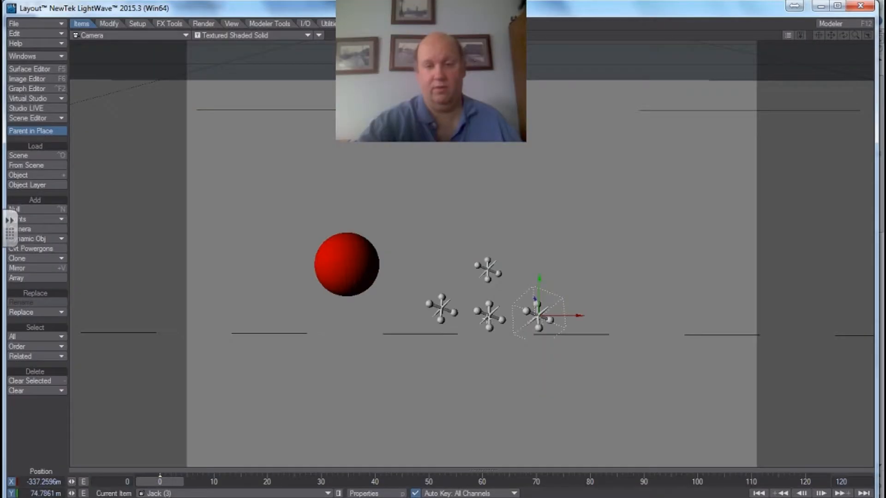
# Move another stacked clone back and sideways to about X -763 m, then shift the rearmost jack to about X -592 m
pyautogui.click(487, 318)
pyautogui.moveTo(489, 279); pyautogui.dragTo(489, 252)
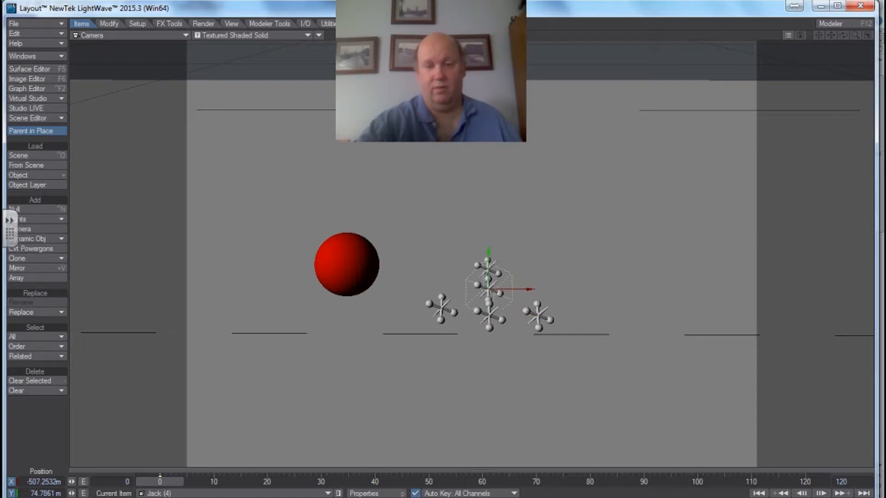
pyautogui.moveTo(530, 289); pyautogui.dragTo(462, 290)
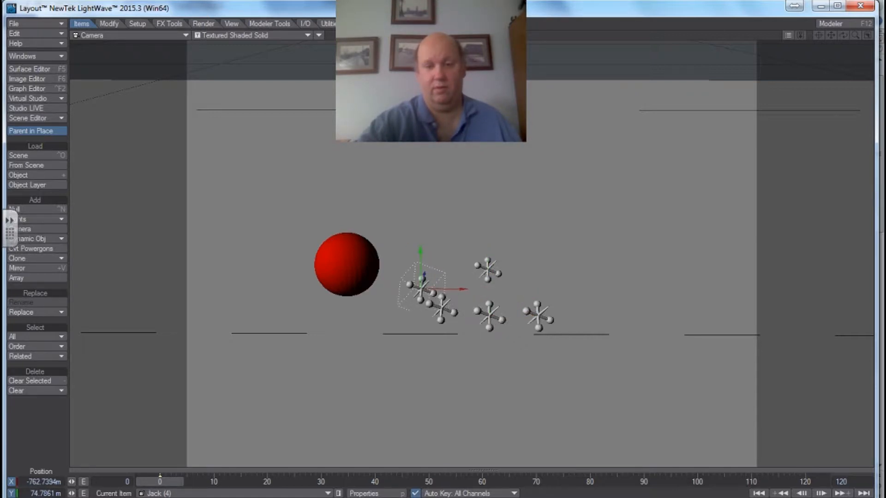
pyautogui.click(494, 270)
pyautogui.moveTo(517, 269); pyautogui.dragTo(497, 269)
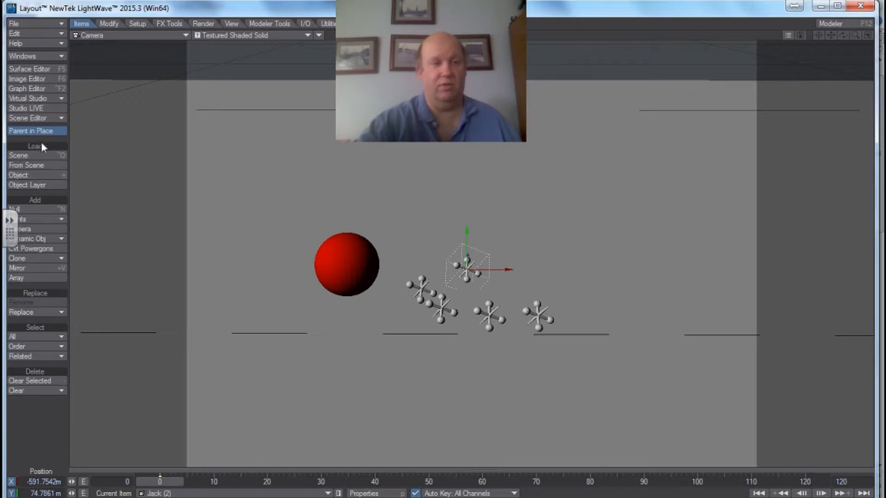
# Rotate the rearmost jack and the original jack nearest the ball into differing poses
pyautogui.click(118, 25)
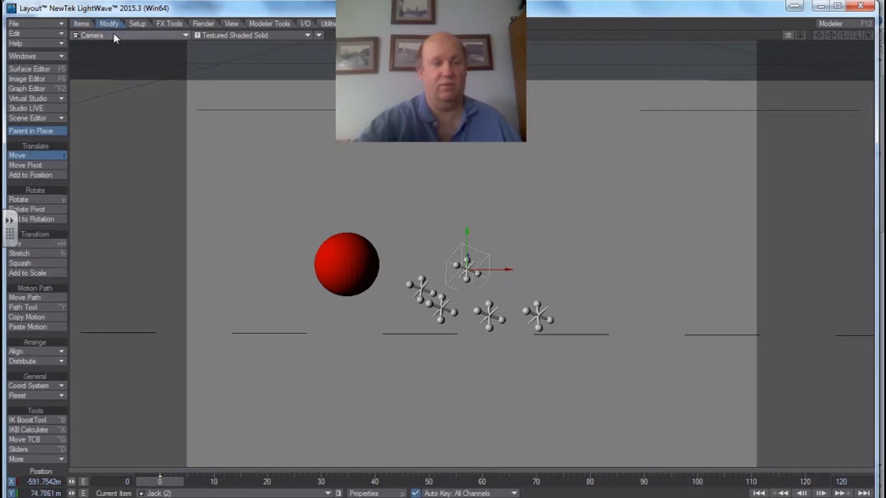
pyautogui.click(31, 199)
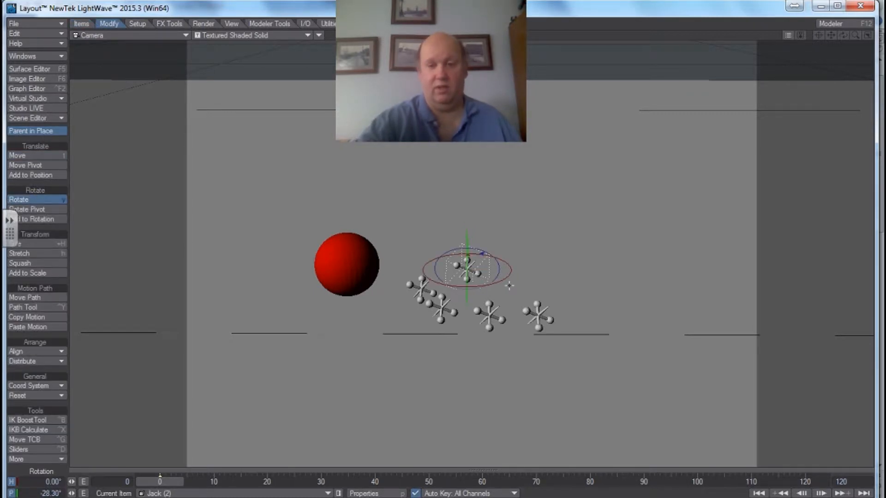
pyautogui.moveTo(501, 283); pyautogui.dragTo(468, 273)
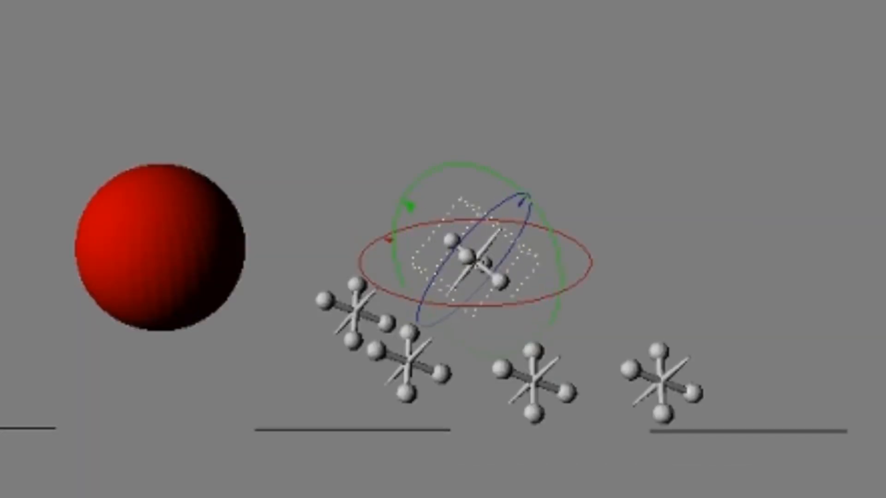
pyautogui.click(409, 393)
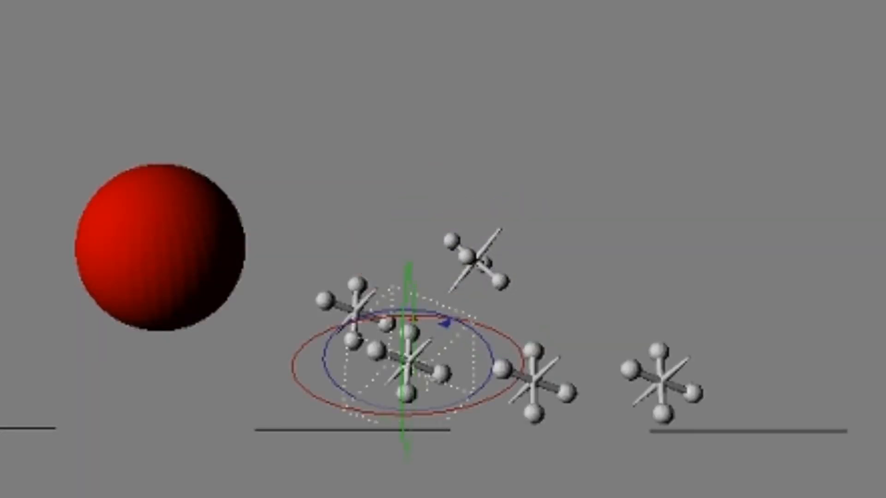
pyautogui.moveTo(412, 394); pyautogui.dragTo(480, 412)
# Rotate one of the overlapping front jacks and move it away from the camera, out of the stack
pyautogui.click(560, 386)
pyautogui.moveTo(610, 424); pyautogui.dragTo(709, 407)
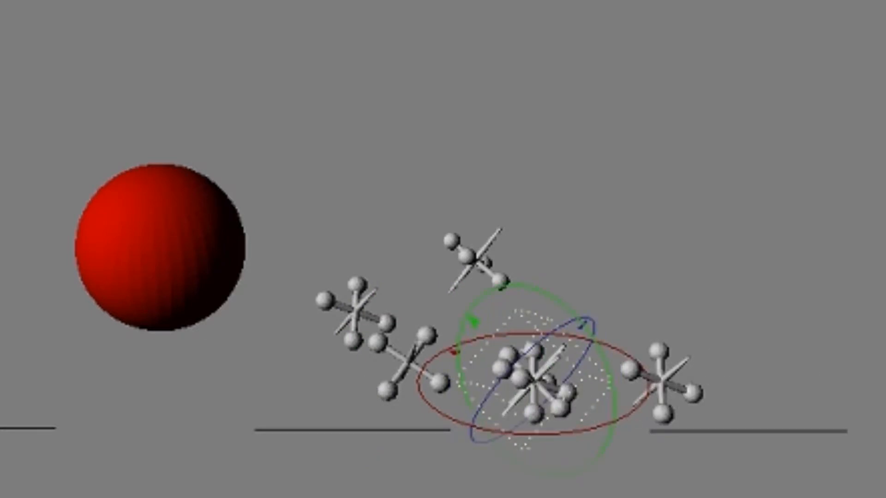
pyautogui.press('w')
pyautogui.moveTo(532, 338); pyautogui.dragTo(531, 257)
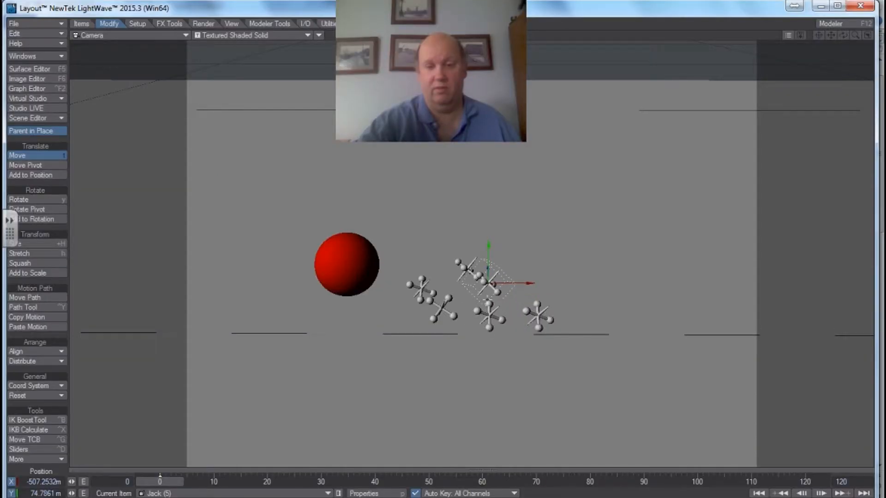
# Rotate the jack just pulled from the stack to a heading of about -12.3° and move it to about X -422 m
pyautogui.click(33, 200)
pyautogui.moveTo(511, 295); pyautogui.dragTo(505, 265)
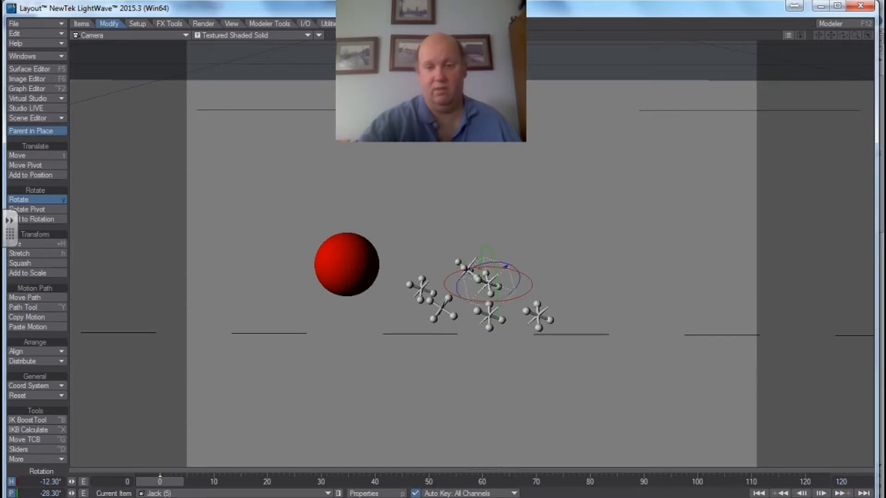
pyautogui.click(40, 156)
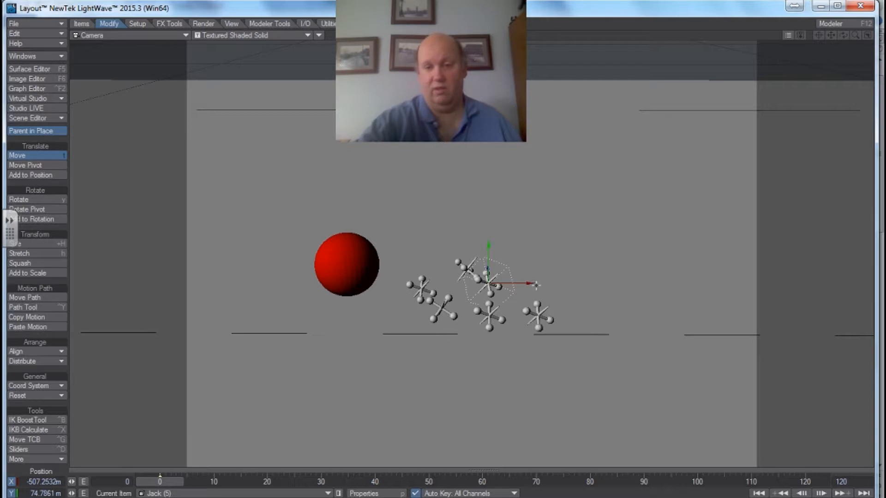
pyautogui.moveTo(488, 283); pyautogui.dragTo(510, 282)
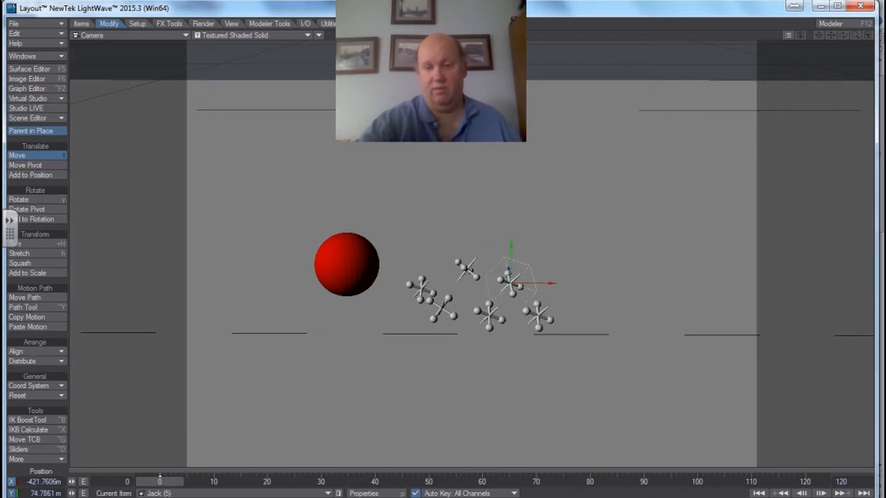
# Rotate the jack farthest from the ball to a heading of about 66.2°
pyautogui.click(538, 317)
pyautogui.press('y')
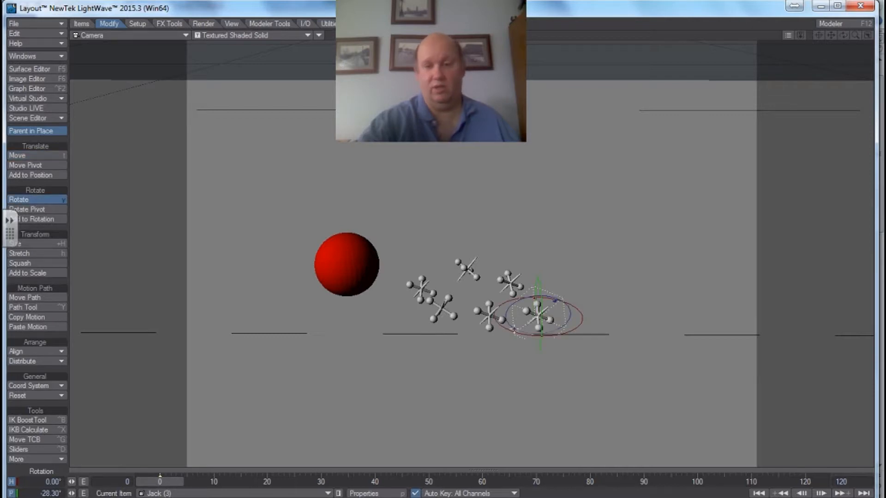
pyautogui.moveTo(553, 336); pyautogui.dragTo(595, 337)
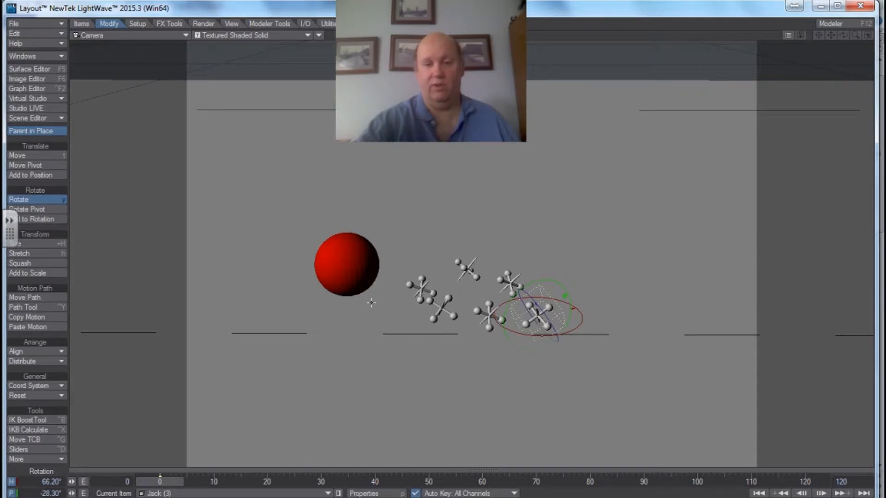
# Save the scene to the Desktop under the file name jacks
pyautogui.click(57, 24)
pyautogui.moveTo(56, 26)
pyautogui.moveTo(57, 64)
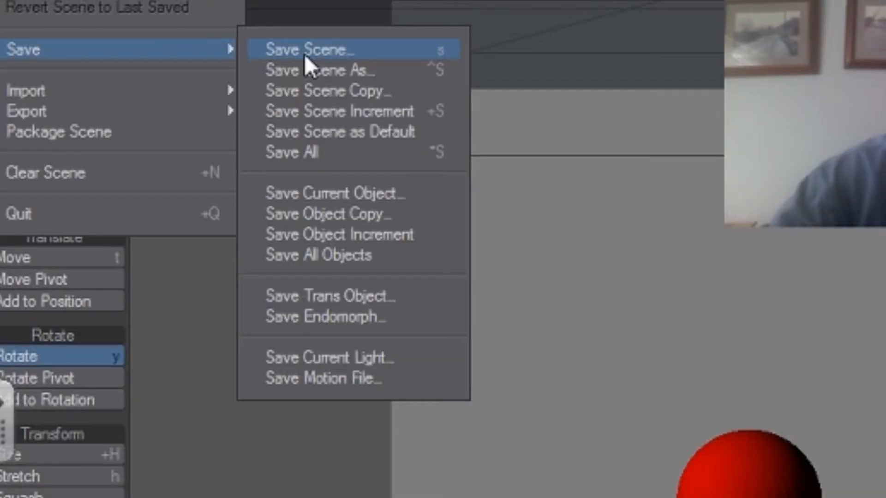
pyautogui.click(306, 55)
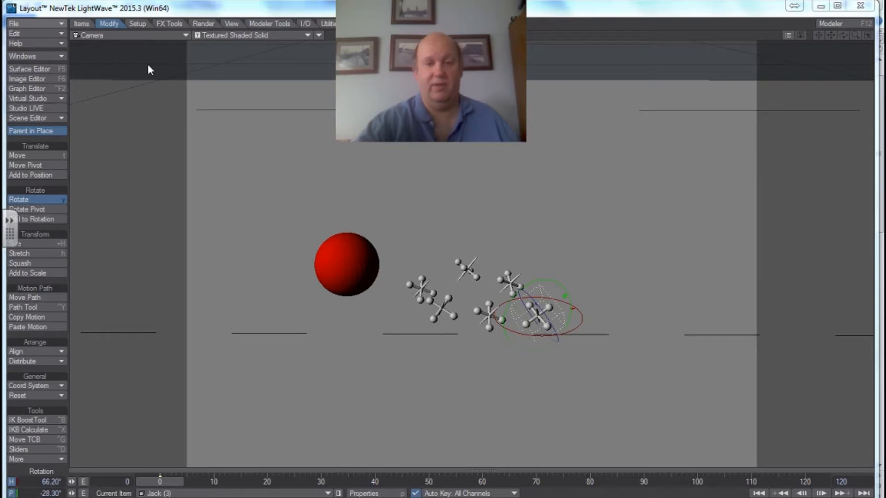
pyautogui.hotkey('shift', 's')
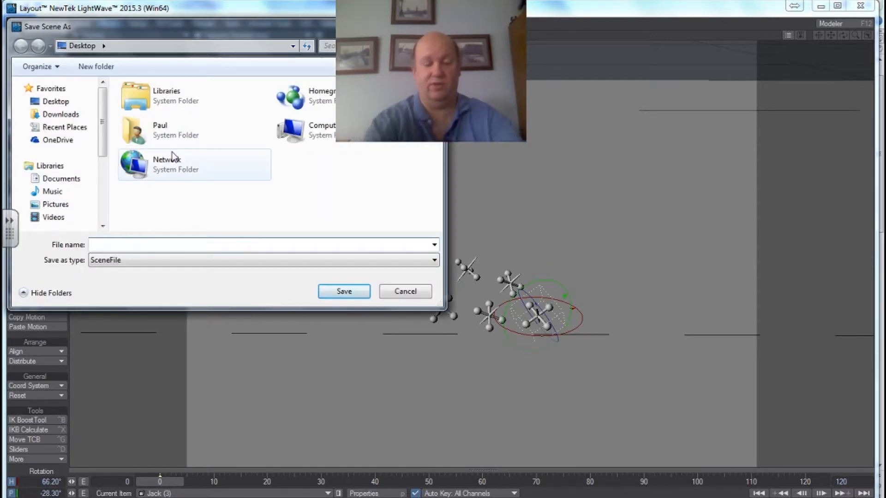
pyautogui.write('jac')
pyautogui.write('ks')
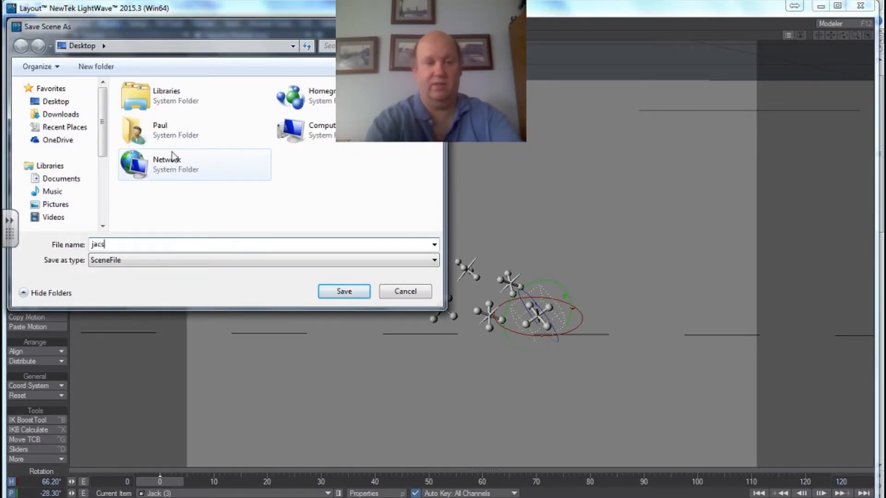
pyautogui.press('Return')
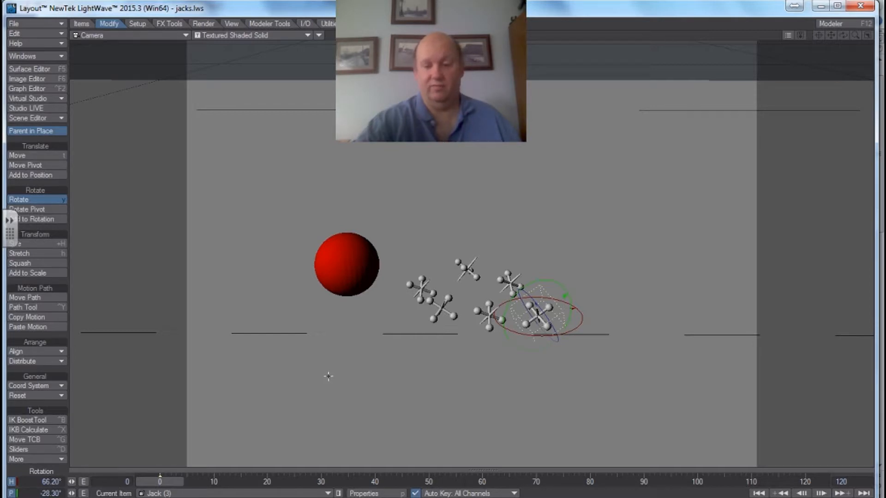
# Render the current frame to check the ball and jacks, and close the rendered image
pyautogui.press('F9')
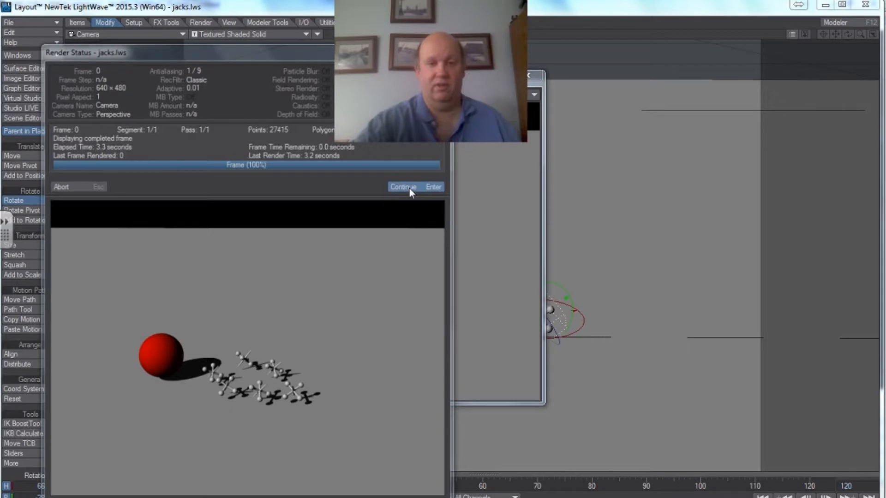
pyautogui.click(403, 187)
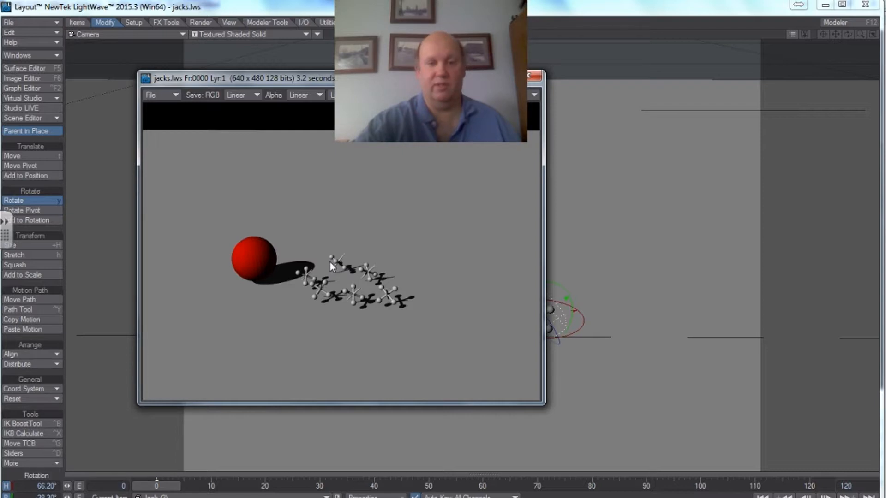
pyautogui.click(118, 69)
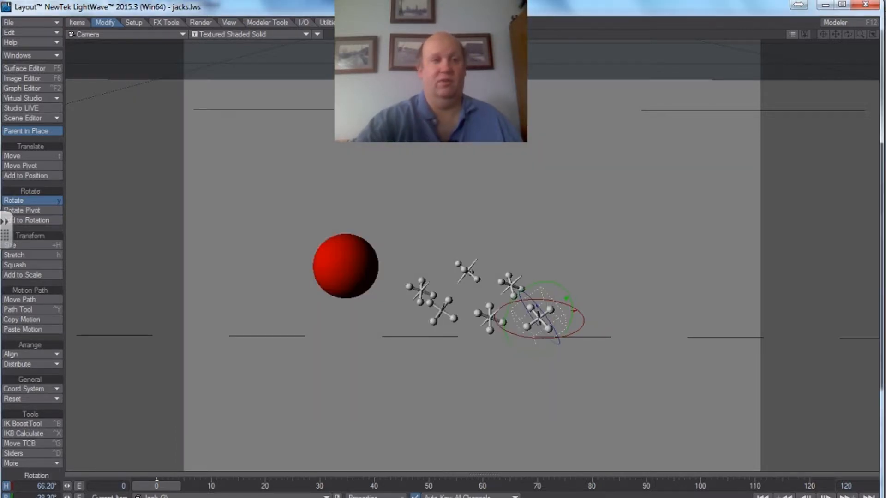
# Set the floor surface's color to bright cyan (62, 255, 255) in the Surface Editor
pyautogui.click(26, 70)
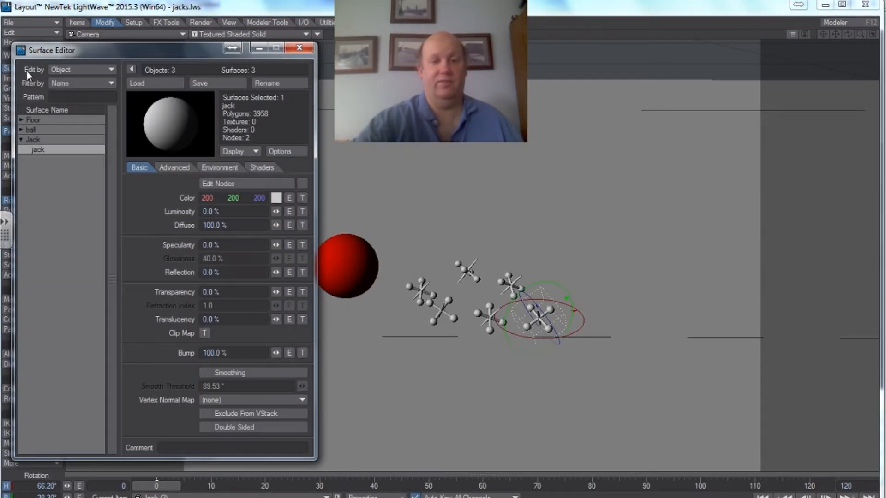
pyautogui.click(21, 120)
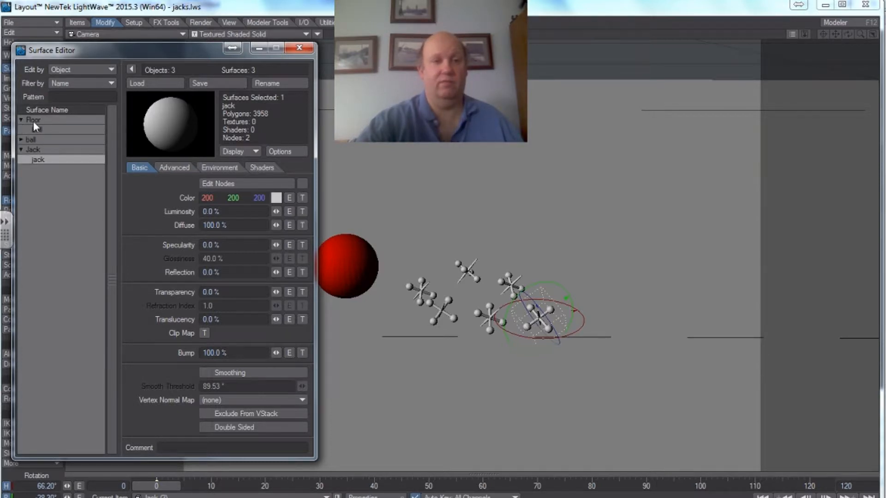
pyautogui.click(33, 121)
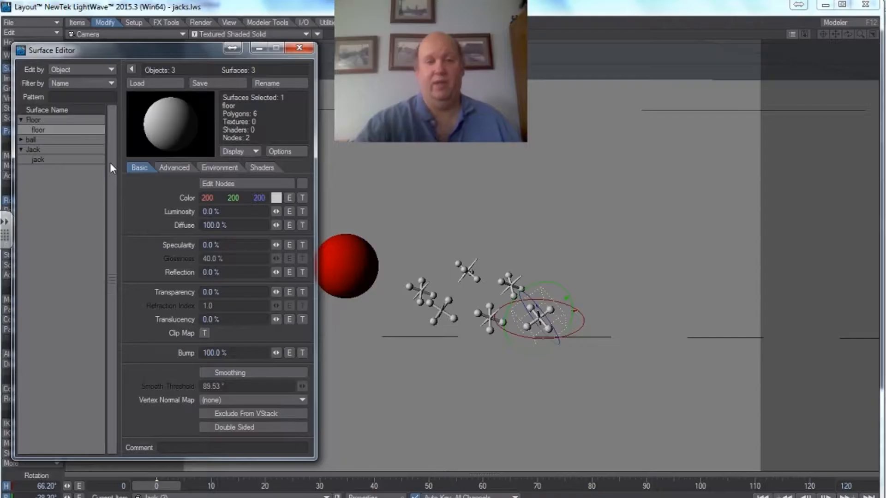
pyautogui.click(276, 200)
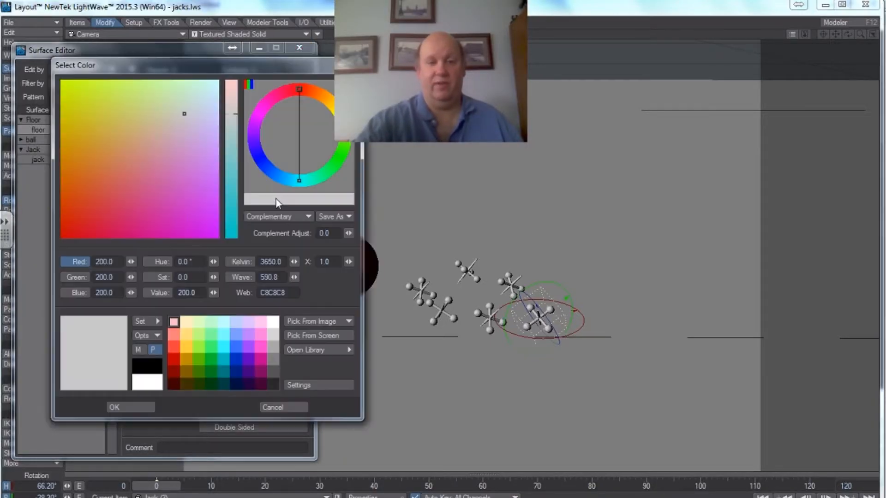
pyautogui.click(226, 347)
pyautogui.click(143, 407)
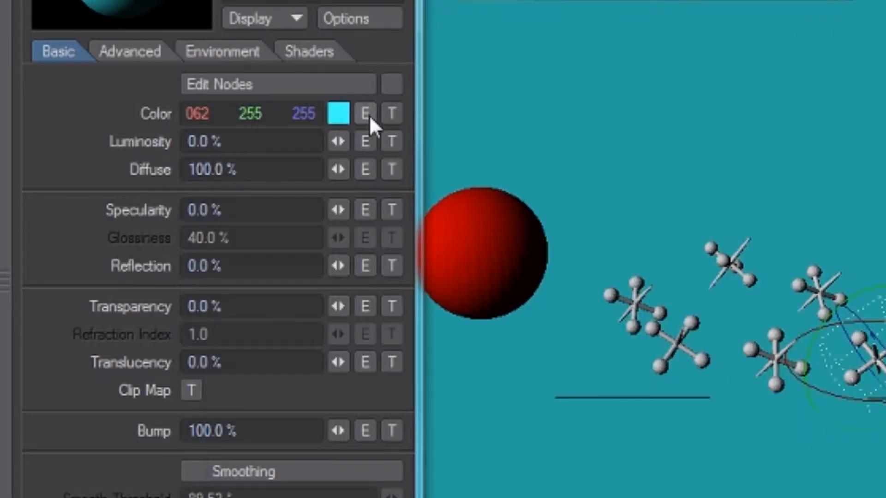
# Add an image map texture to the floor surface's color using Incense-Cedar-cropped.jpg from the Desktop
pyautogui.click(392, 114)
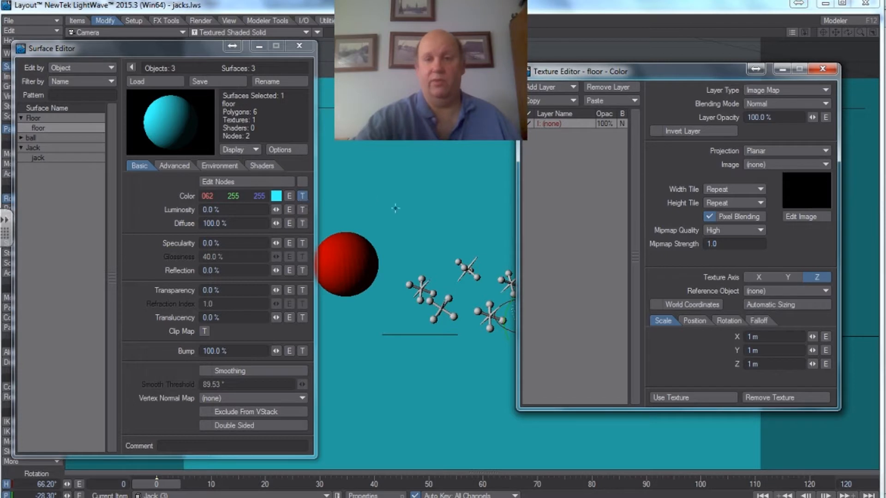
pyautogui.moveTo(665, 70); pyautogui.dragTo(590, 97)
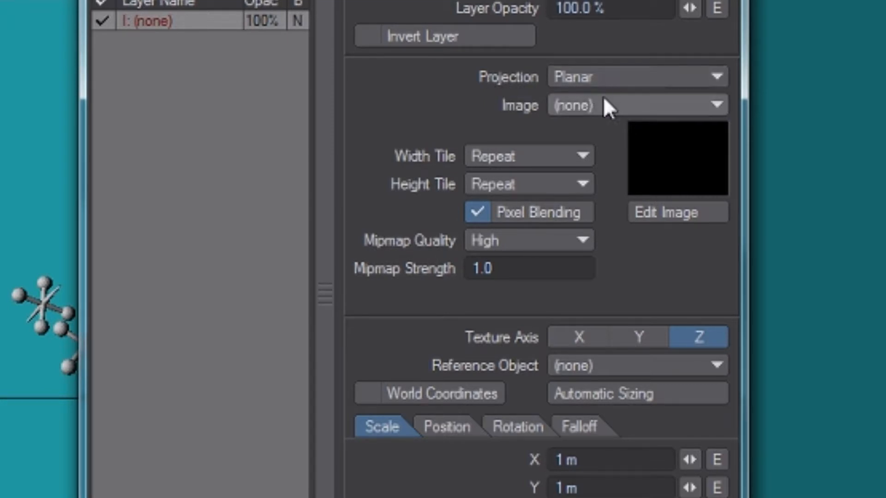
pyautogui.click(634, 111)
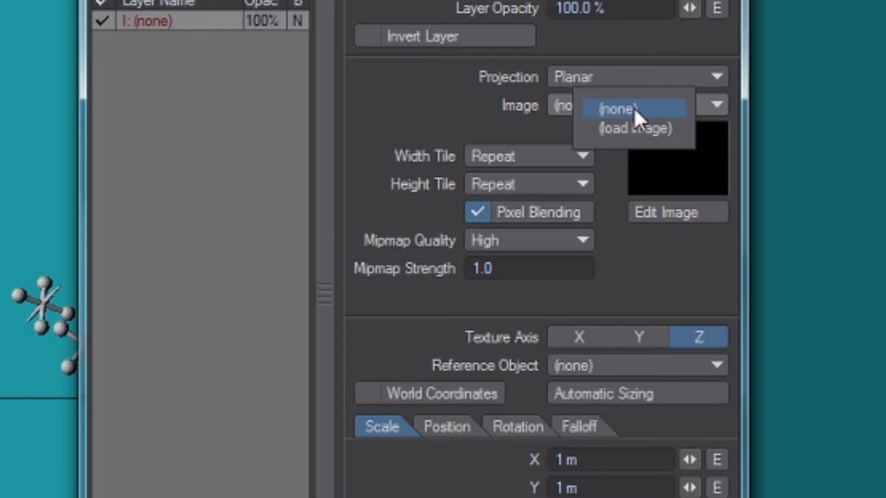
pyautogui.click(631, 127)
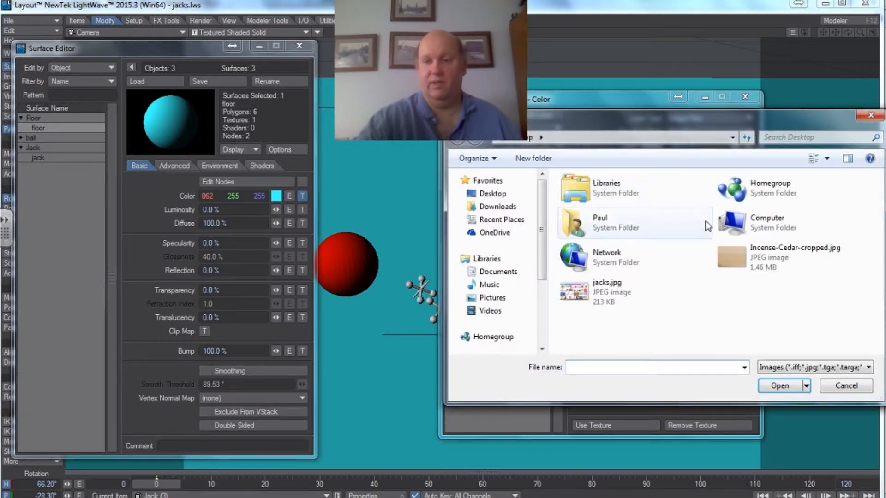
pyautogui.click(743, 253)
pyautogui.click(785, 387)
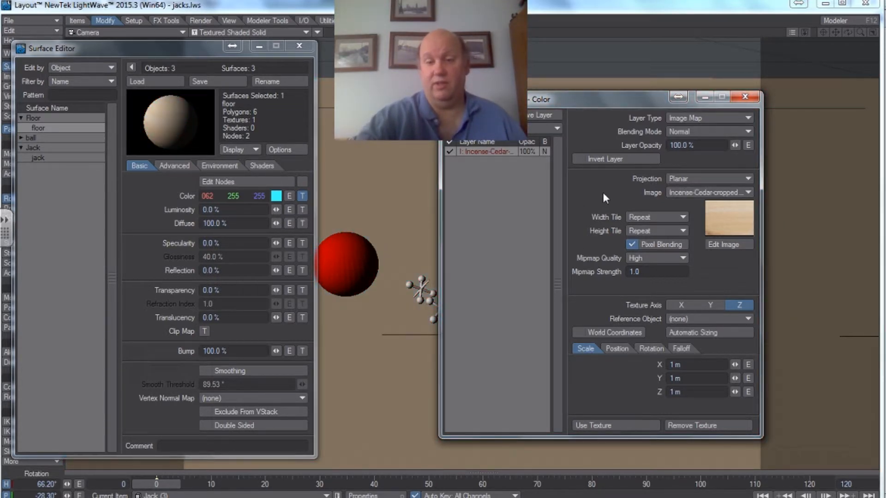
# Size the floor's wood color texture automatically, project it along the Y axis, and accept the texture
pyautogui.click(690, 333)
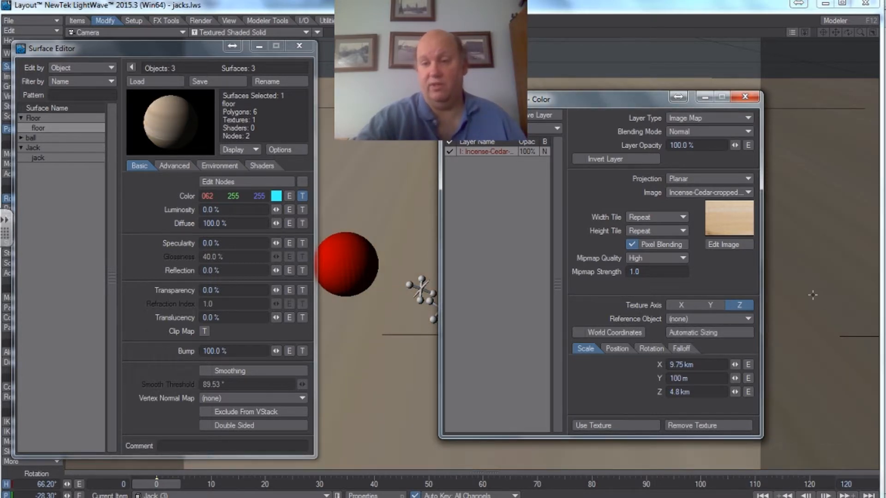
pyautogui.click(719, 306)
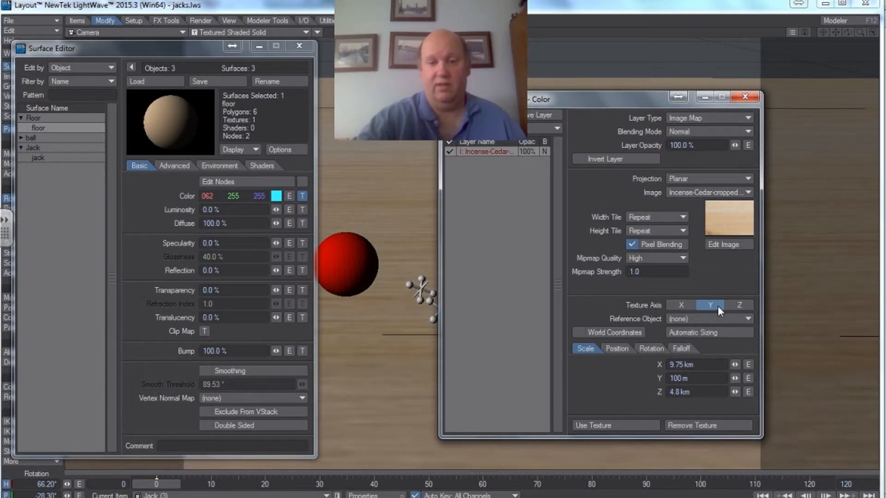
pyautogui.click(684, 305)
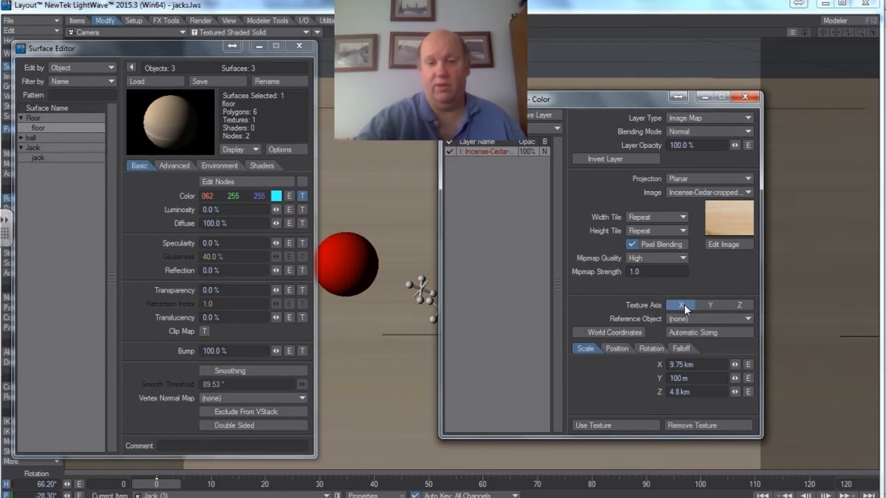
pyautogui.click(701, 303)
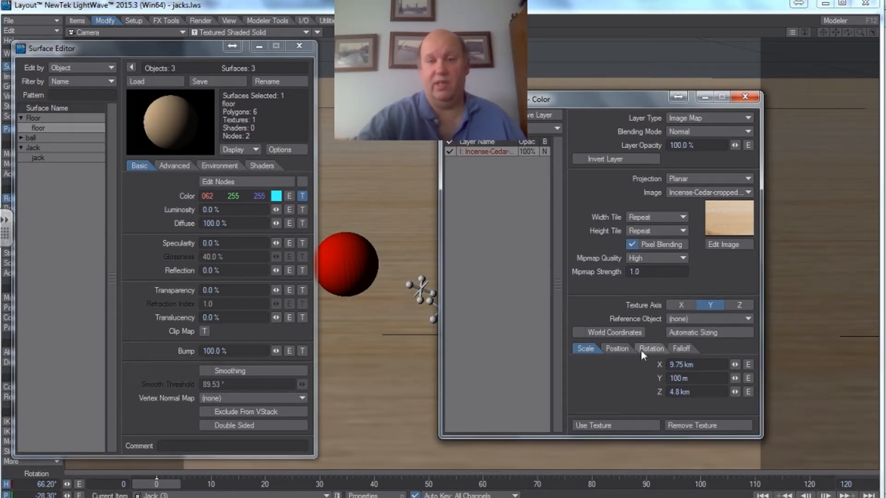
pyautogui.click(636, 425)
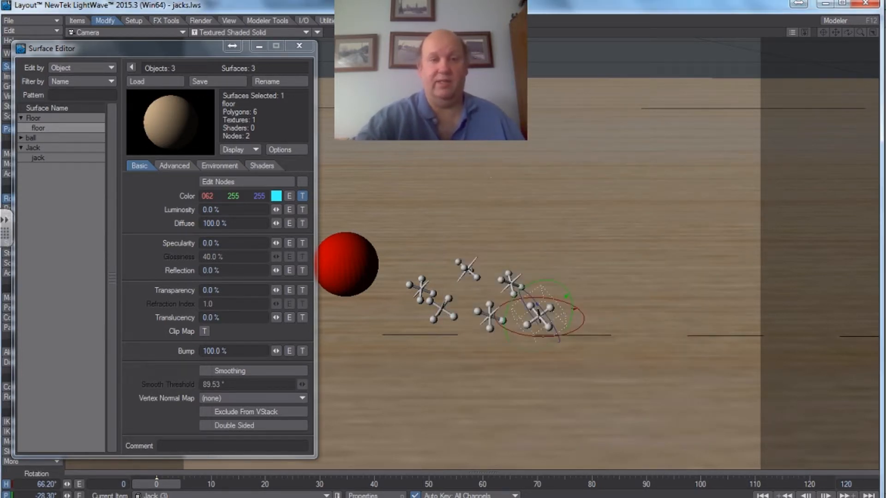
# Close the Surface Editor, render the current frame to check the wood floor, and close the rendered image
pyautogui.click(294, 49)
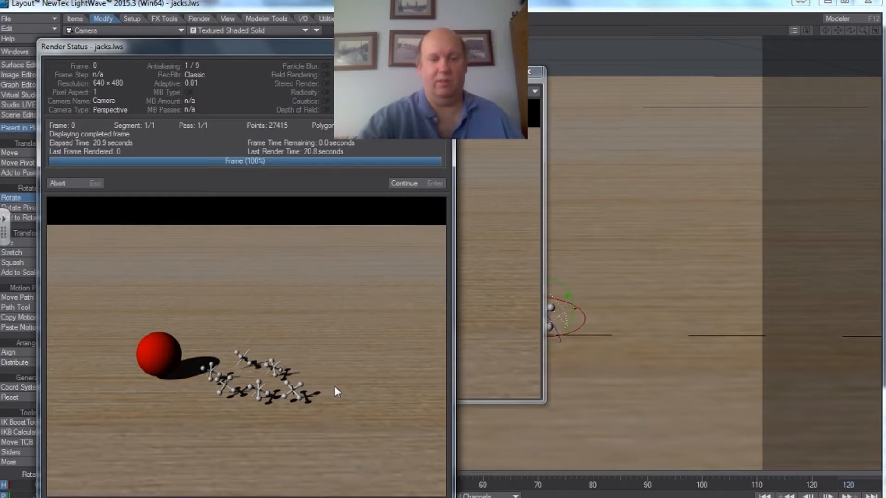
pyautogui.click(434, 183)
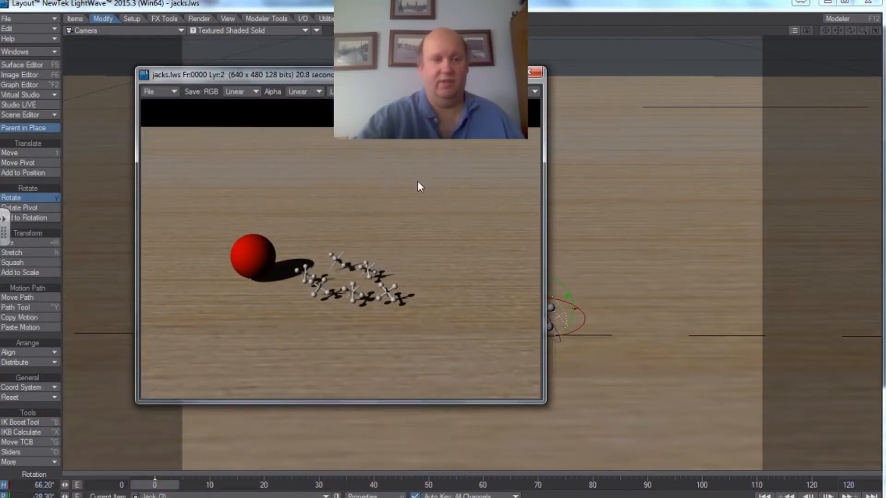
pyautogui.click(534, 72)
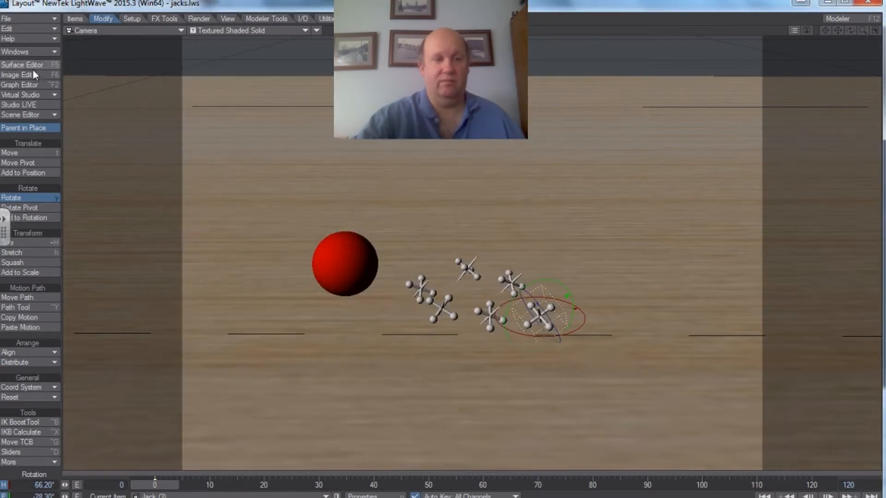
# Set the floor surface's specularity to 42.5%, glossiness to 56.5% and reflection to 37%
pyautogui.click(33, 68)
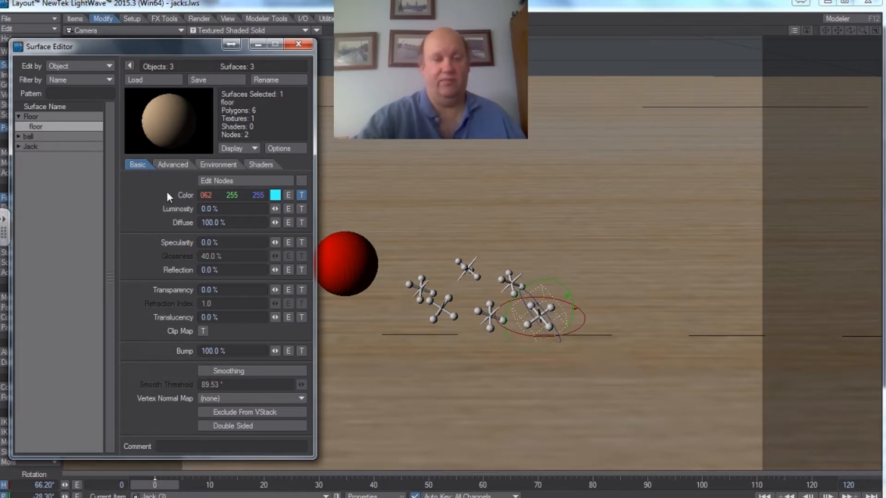
pyautogui.moveTo(273, 239); pyautogui.dragTo(290, 239)
pyautogui.moveTo(469, 219); pyautogui.dragTo(465, 215)
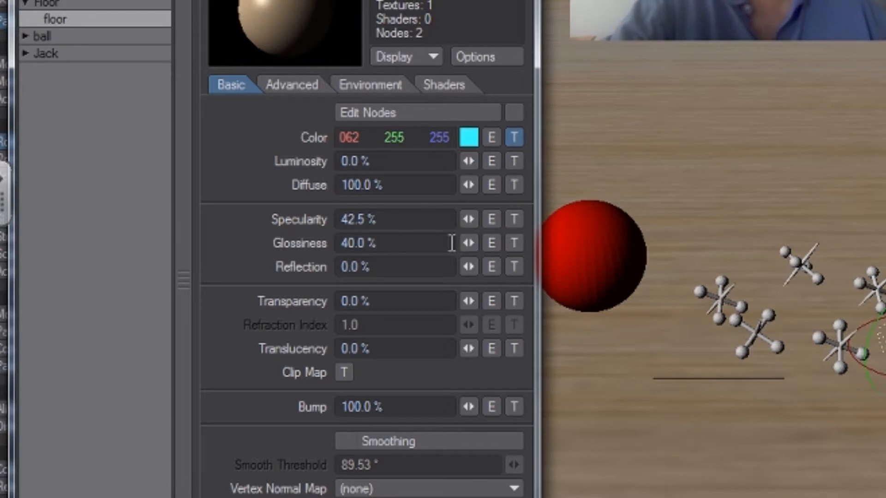
pyautogui.moveTo(468, 243)
pyautogui.mouseDown()
pyautogui.moveTo(476, 243)
pyautogui.moveTo(466, 248)
pyautogui.mouseUp()
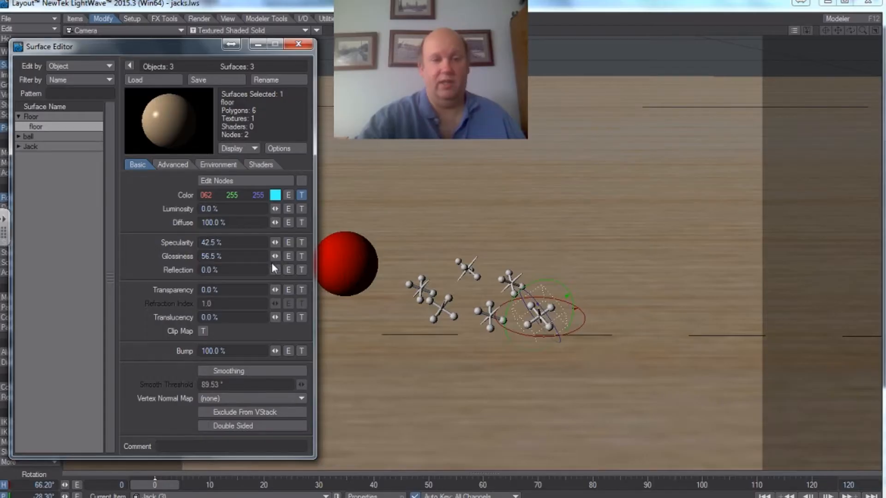
pyautogui.moveTo(276, 269); pyautogui.dragTo(281, 270)
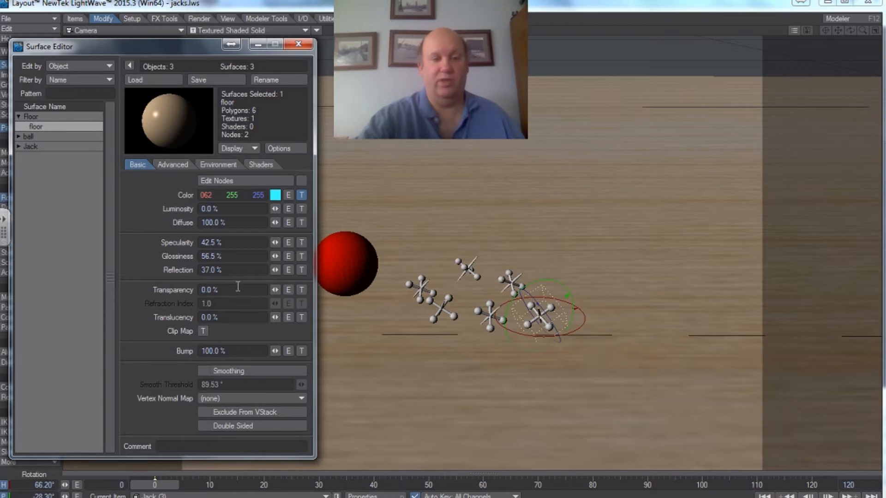
# Close the Surface Editor and render the current frame to check the floor's reflections, dismissing the render status
pyautogui.click(297, 45)
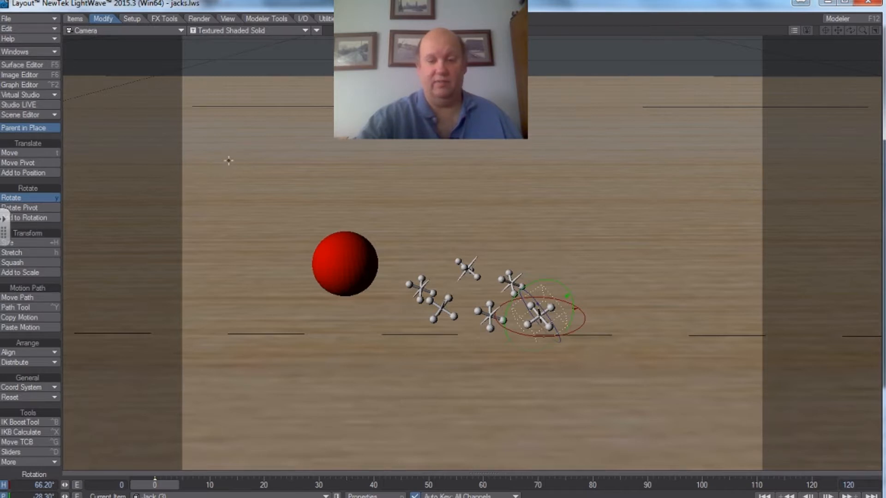
pyautogui.press('F9')
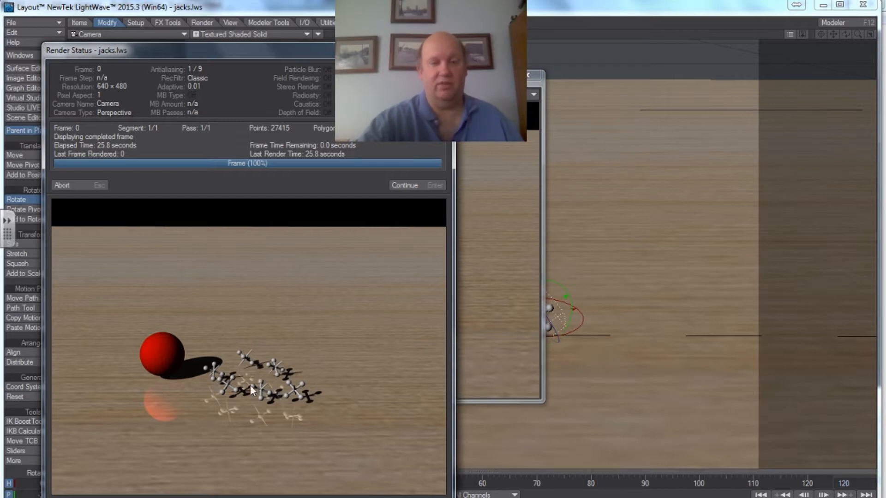
pyautogui.click(406, 187)
# Add a bump texture to the floor using Incense-Cedar-cropped.jpg, with the Y texture axis and automatic sizing
pyautogui.click(27, 68)
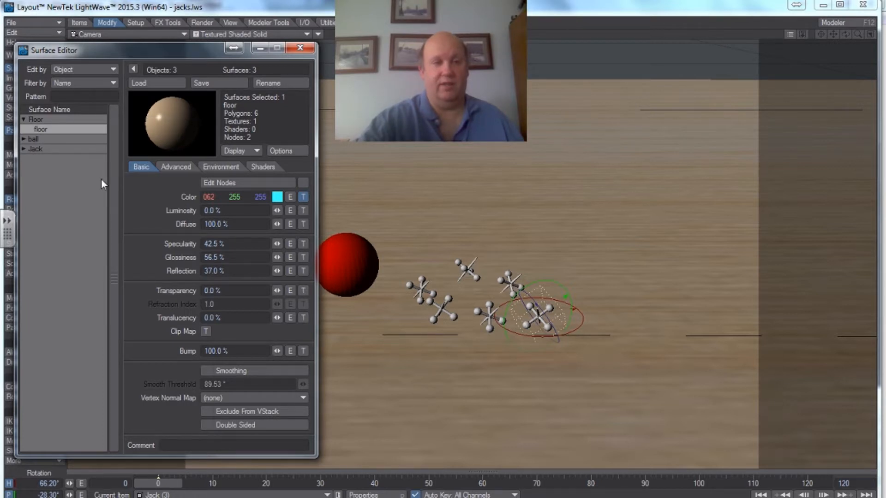
pyautogui.click(303, 197)
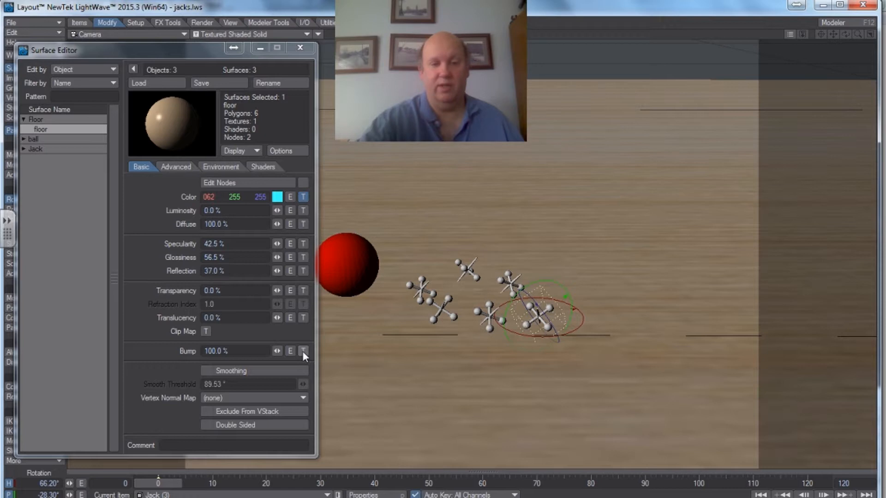
pyautogui.click(303, 350)
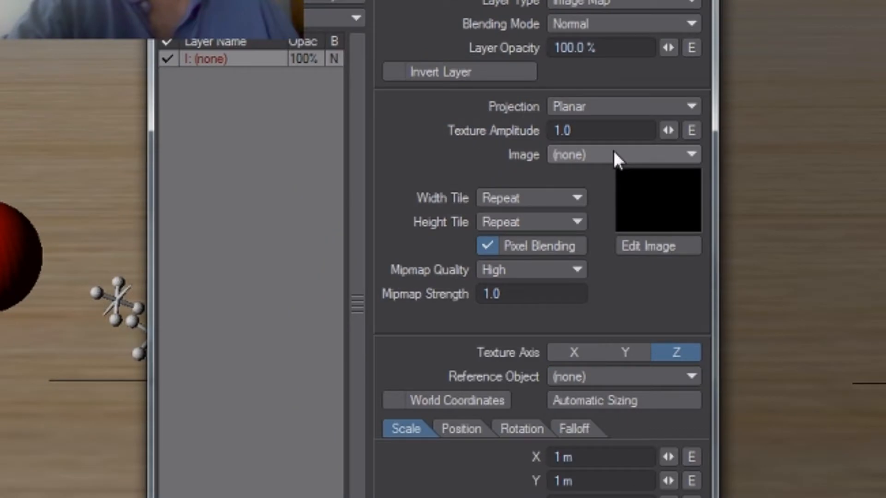
pyautogui.click(616, 155)
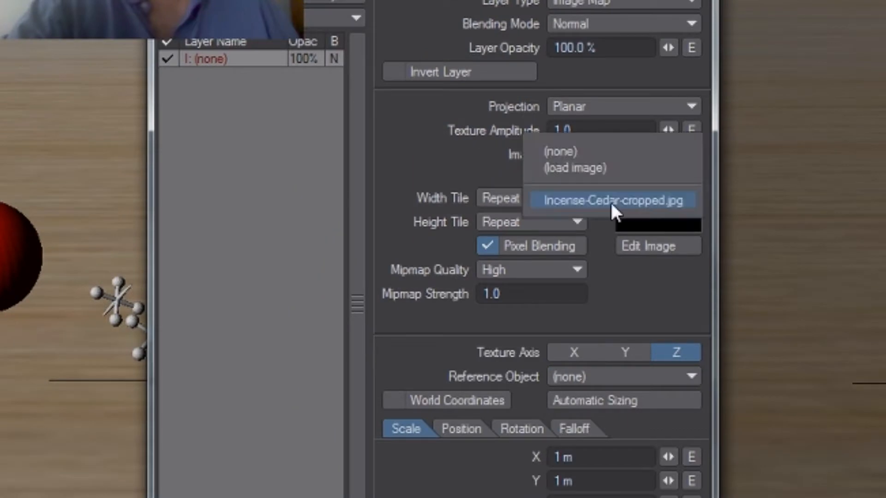
pyautogui.click(614, 208)
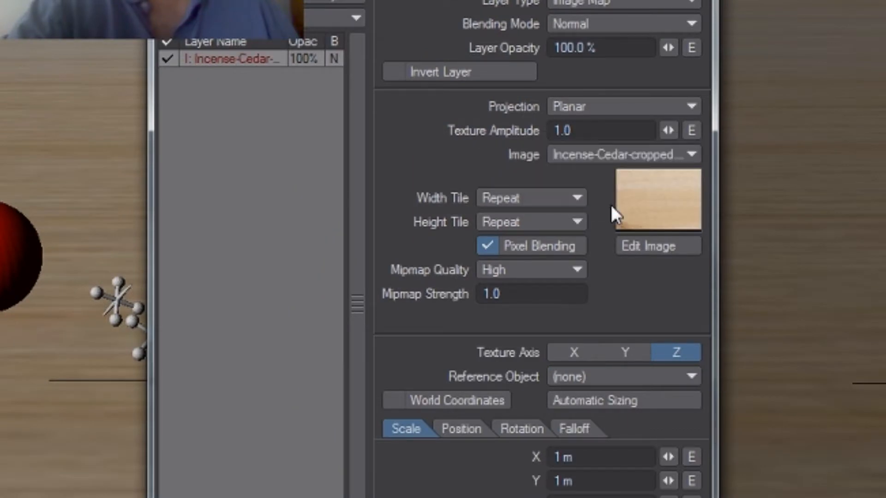
pyautogui.click(626, 353)
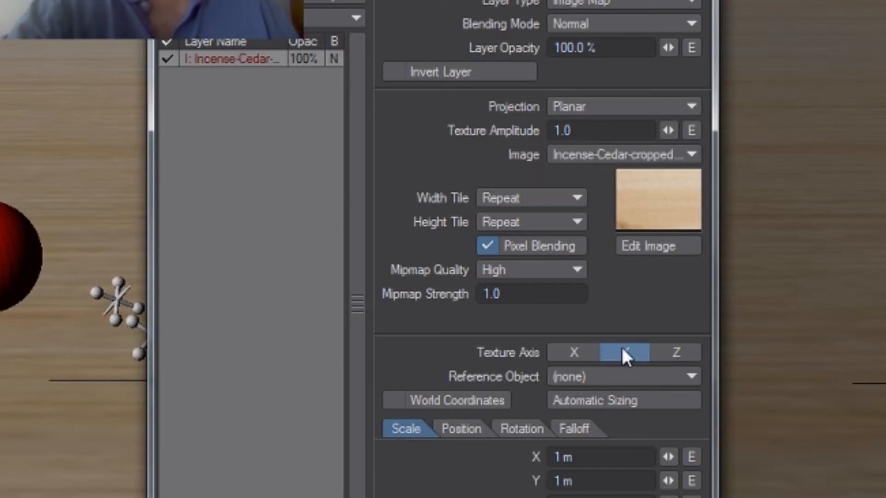
pyautogui.click(635, 400)
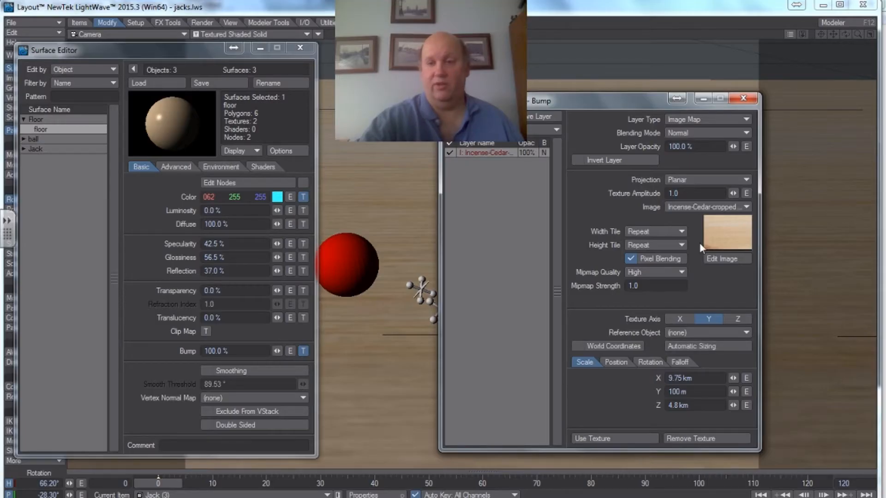
# Set the floor's bump texture amplitude to 3.78, accept the texture, and render the frame with the Surface Editor closed
pyautogui.moveTo(732, 195); pyautogui.dragTo(757, 194)
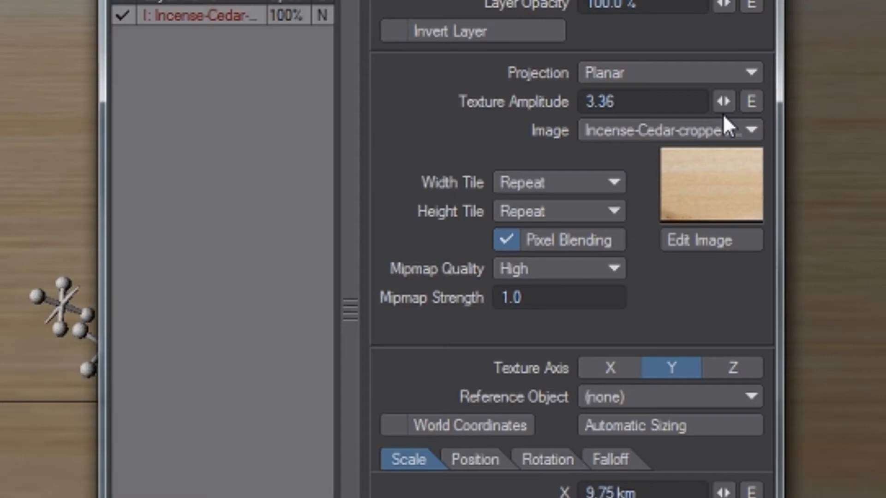
pyautogui.moveTo(733, 198); pyautogui.dragTo(741, 199)
pyautogui.moveTo(723, 101); pyautogui.dragTo(725, 101)
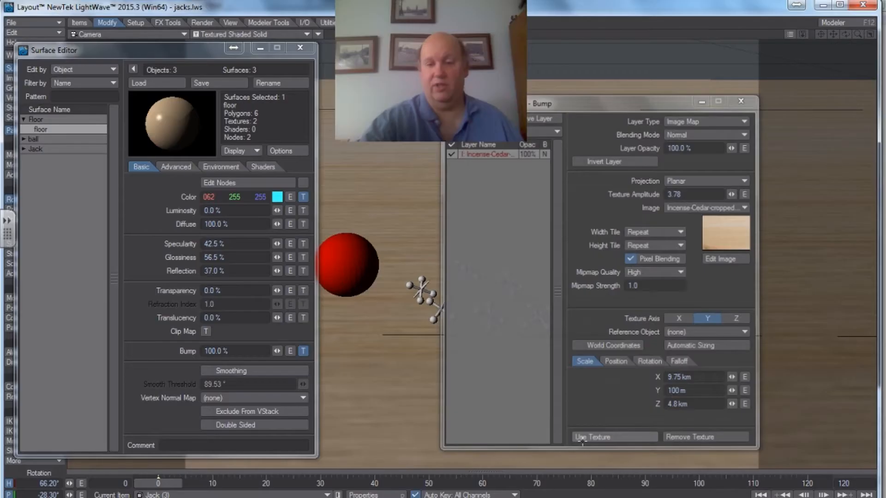
pyautogui.click(582, 440)
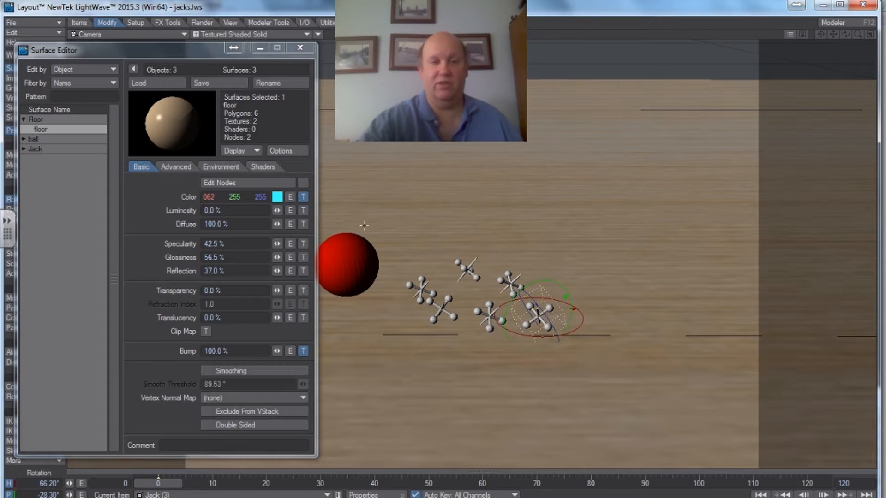
pyautogui.click(299, 48)
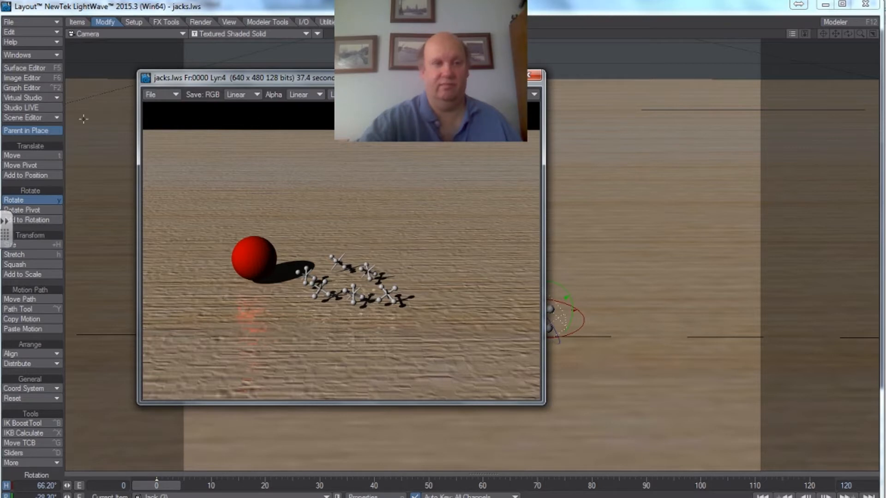
# Reopen the floor's bump texture, set its texture amplitude to 1.5, and close the Texture Editor
pyautogui.click(29, 68)
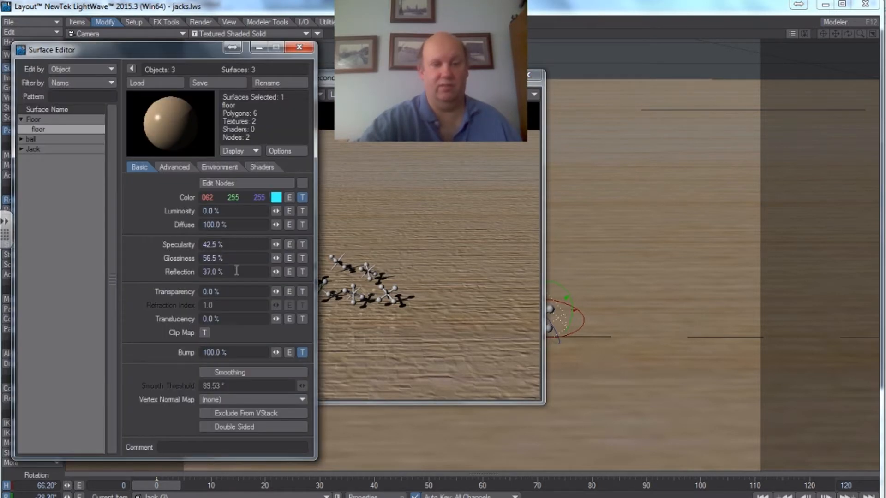
pyautogui.click(303, 353)
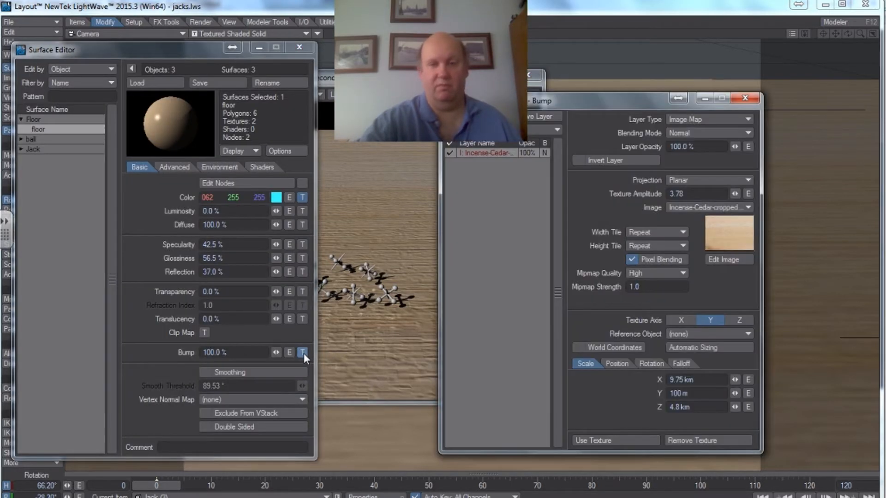
pyautogui.moveTo(691, 193); pyautogui.dragTo(664, 199)
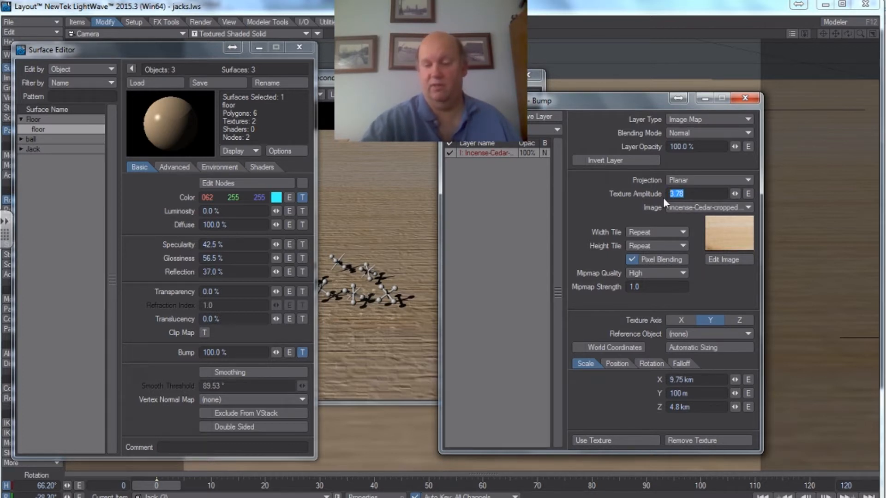
pyautogui.write('1.5')
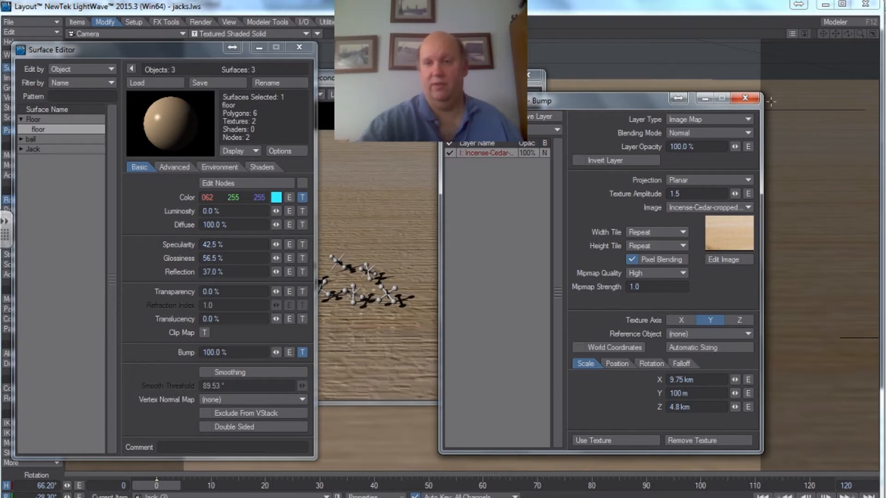
pyautogui.click(745, 98)
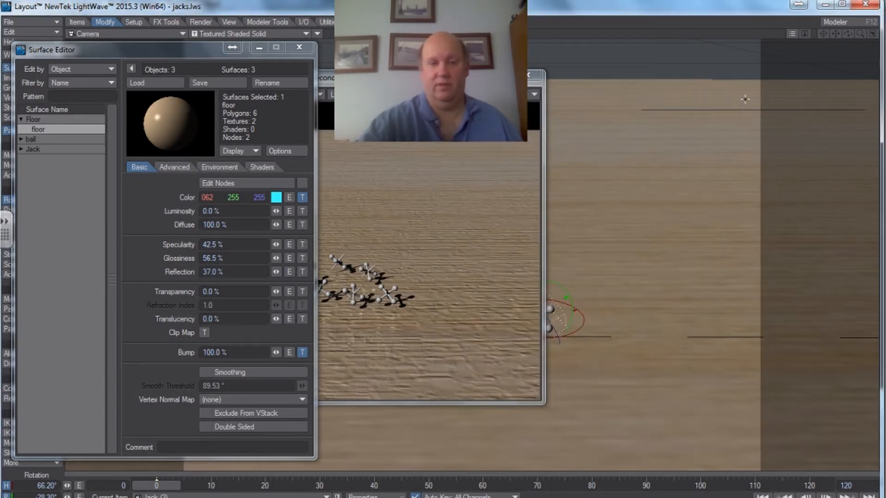
# Close the Surface Editor, render the current frame to check the floor's reduced bump, and close the rendered image
pyautogui.click(299, 47)
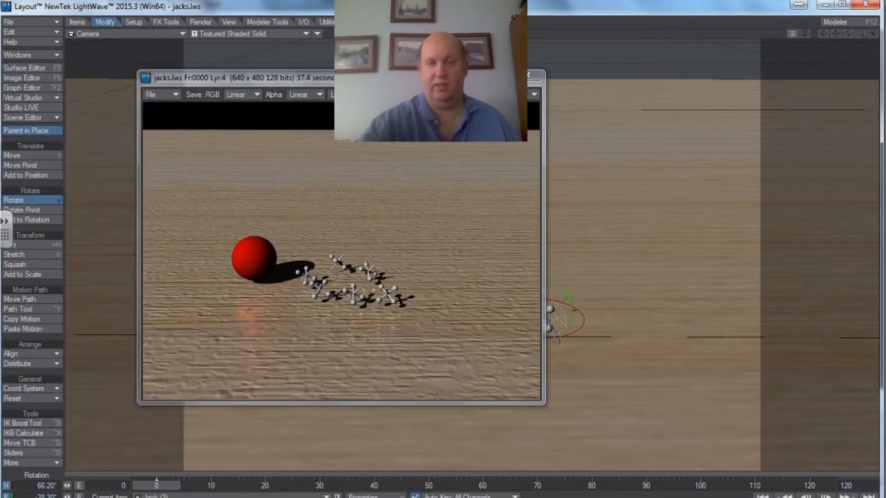
pyautogui.click(530, 73)
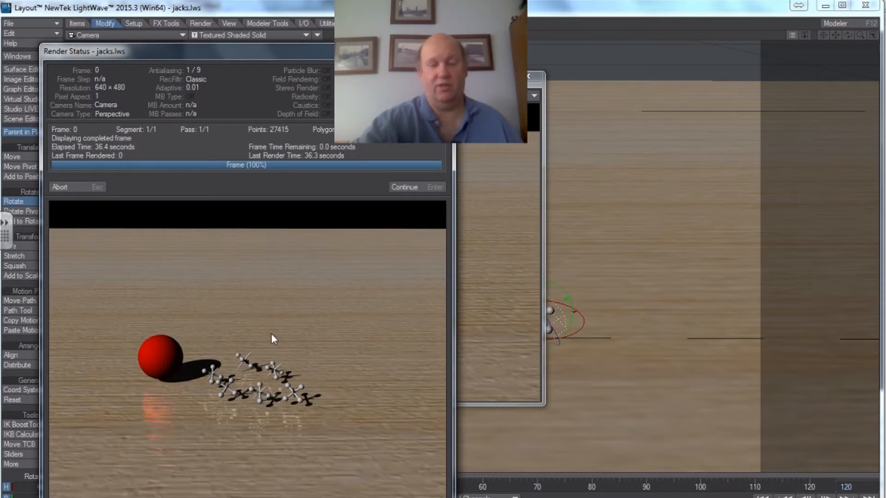
pyautogui.click(412, 188)
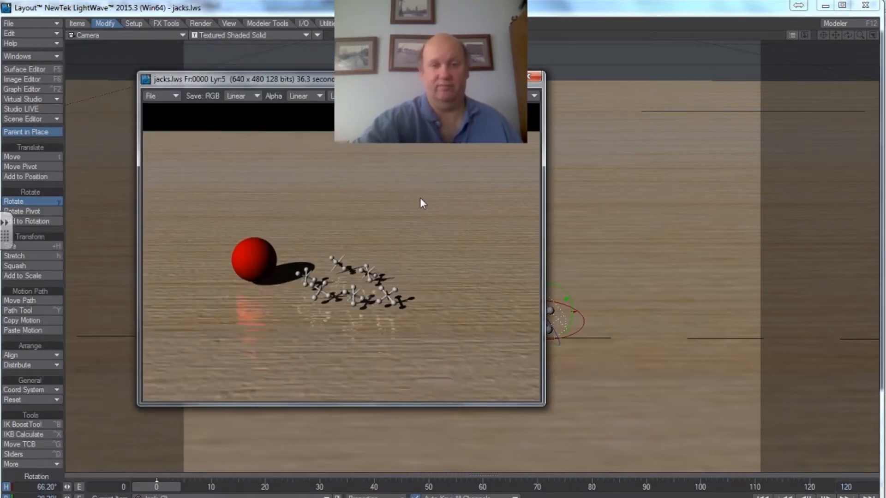
pyautogui.click(535, 77)
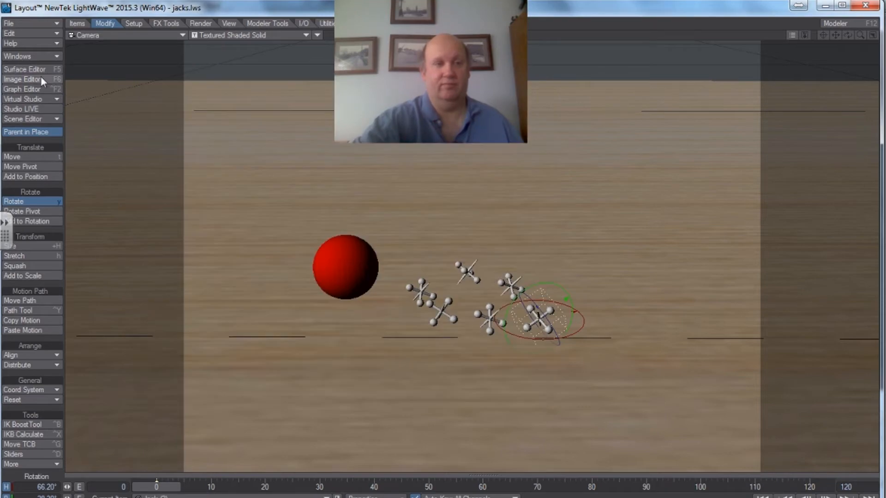
# Give the jack surface a grey color of 170, 170, 170 with 100% specularity, 77% glossiness and 100% reflection
pyautogui.click(39, 71)
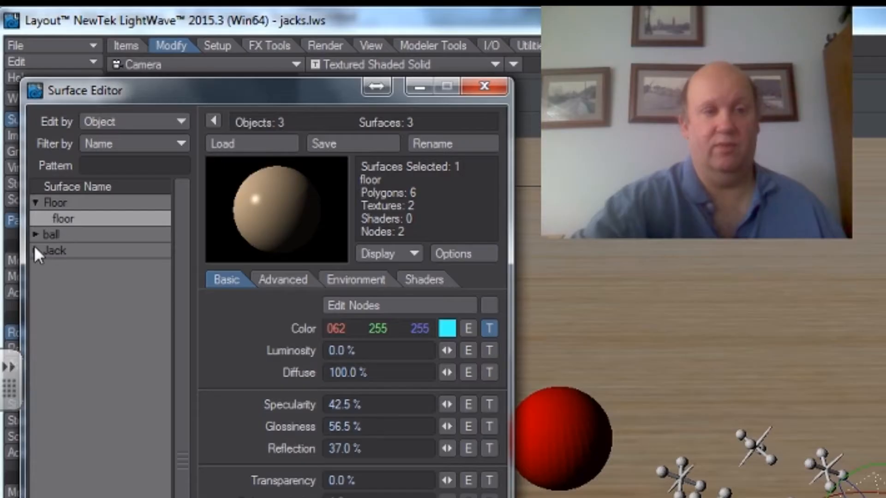
pyautogui.click(34, 249)
pyautogui.click(56, 267)
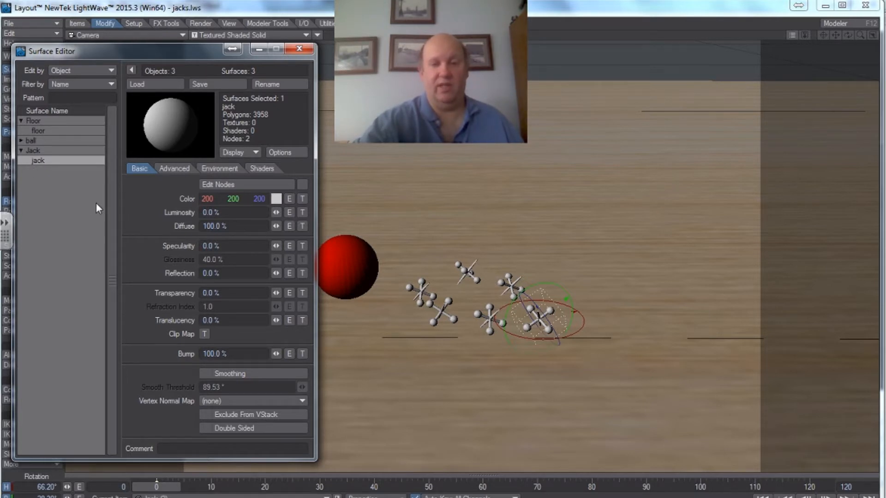
pyautogui.click(275, 199)
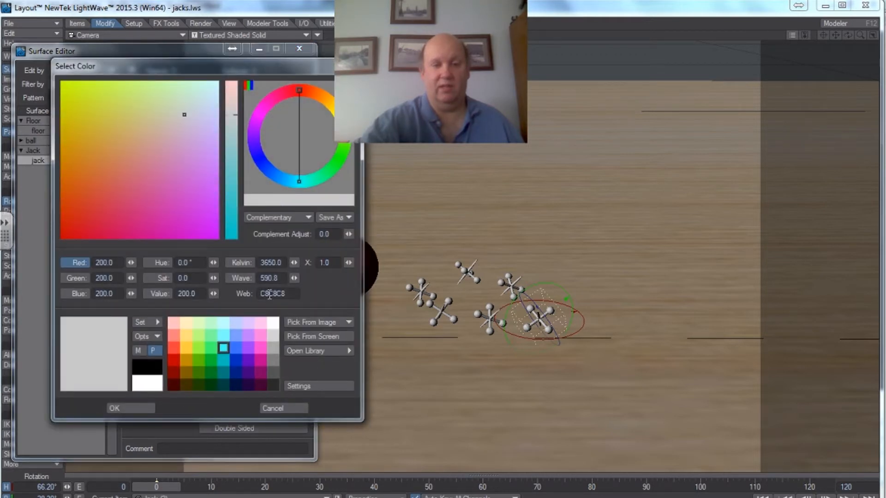
pyautogui.click(275, 347)
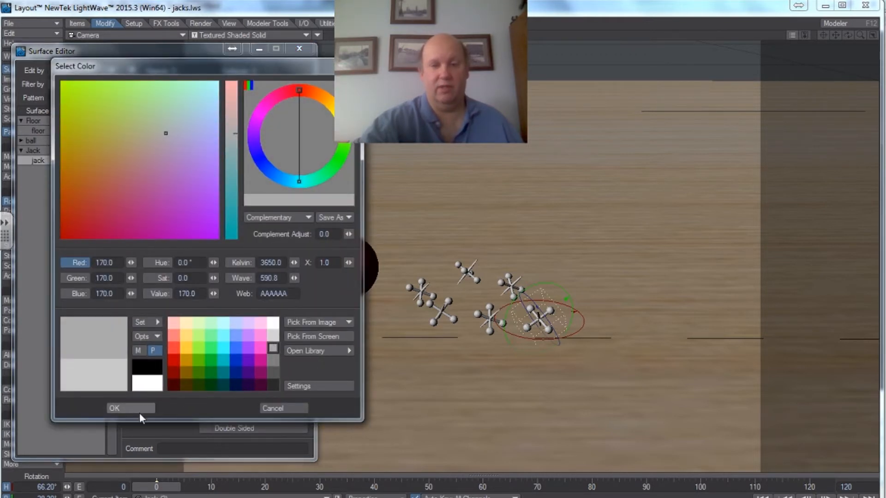
pyautogui.click(139, 410)
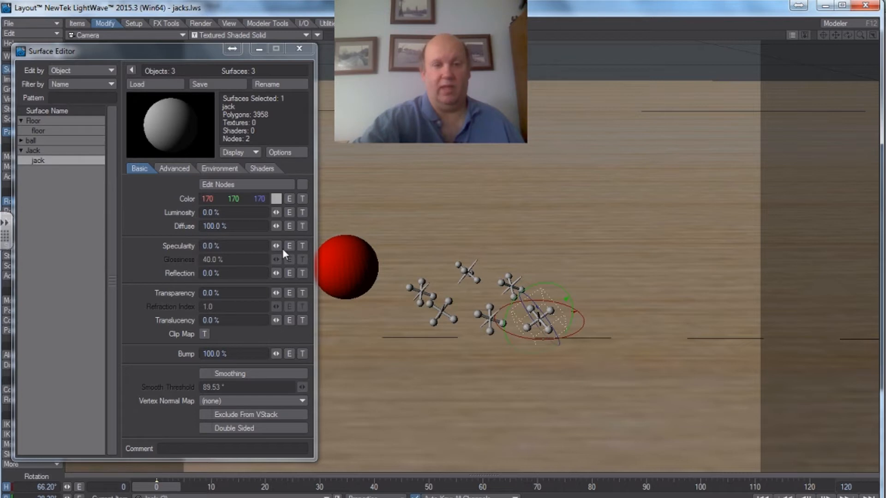
pyautogui.moveTo(277, 245)
pyautogui.mouseDown()
pyautogui.moveTo(286, 245)
pyautogui.moveTo(268, 233)
pyautogui.mouseUp()
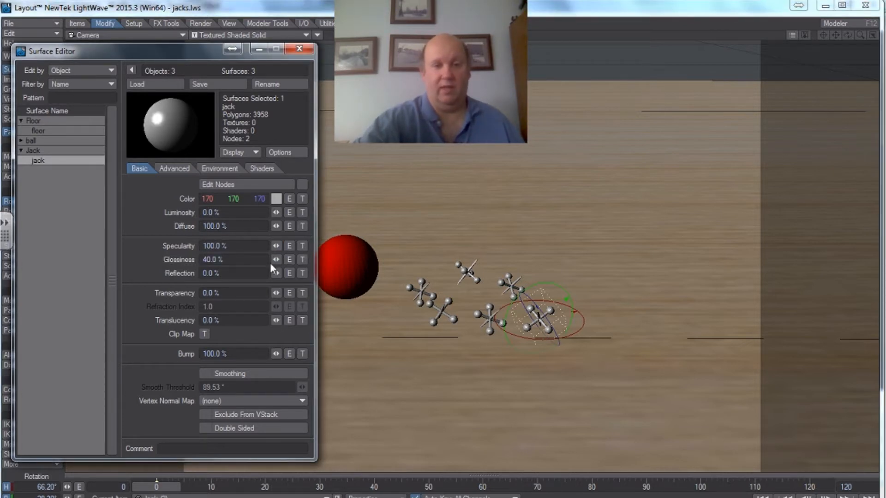
pyautogui.moveTo(275, 260); pyautogui.dragTo(286, 259)
pyautogui.moveTo(276, 273); pyautogui.dragTo(304, 274)
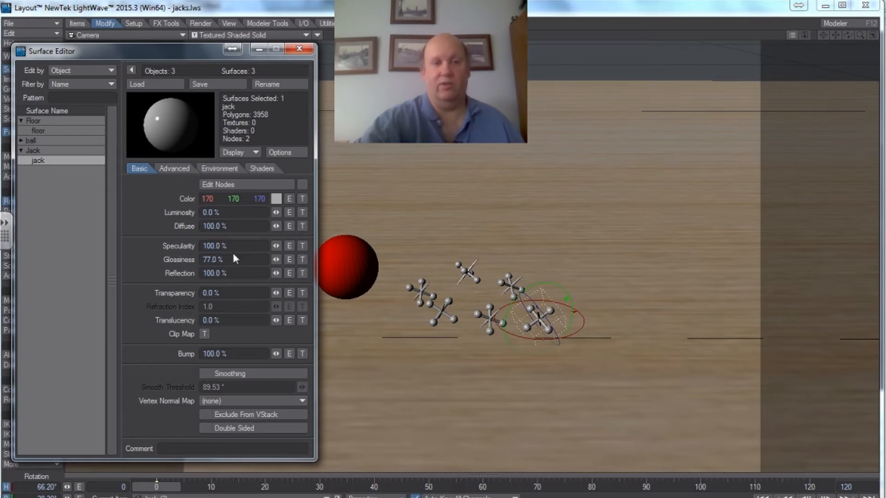
# Close the Surface Editor, render the frame to check the reflective jacks, and close the rendered image
pyautogui.click(298, 49)
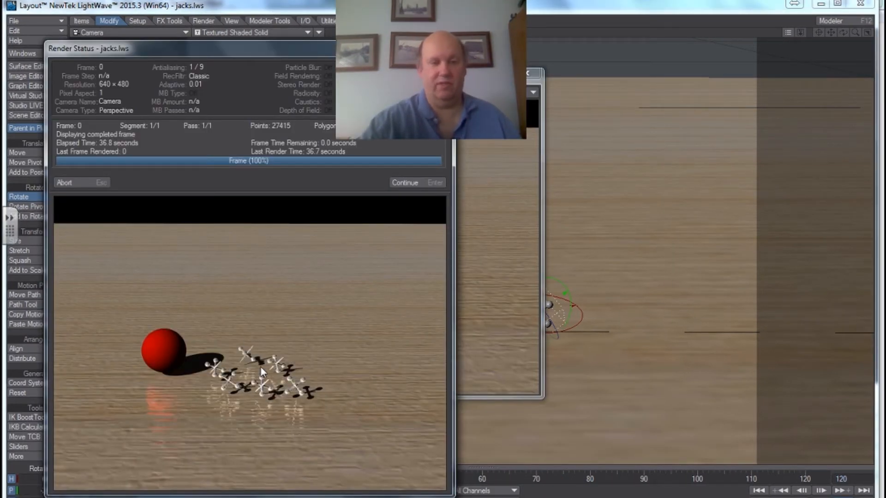
pyautogui.click(418, 184)
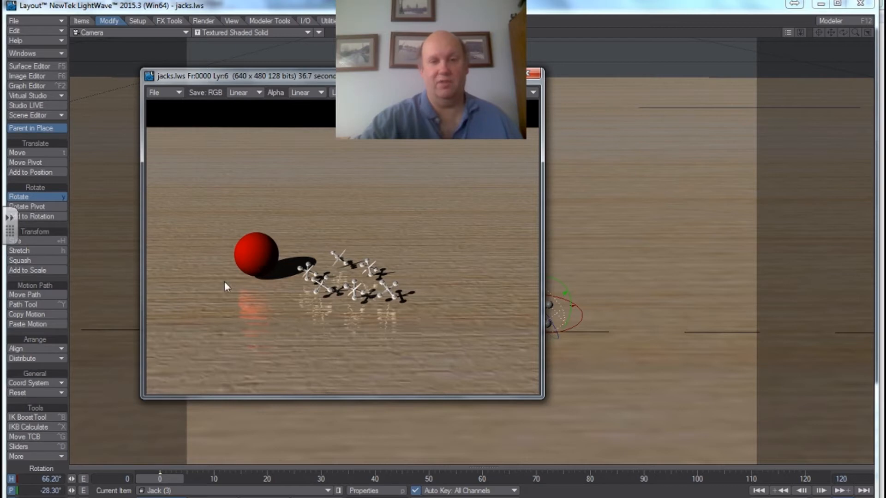
pyautogui.click(533, 74)
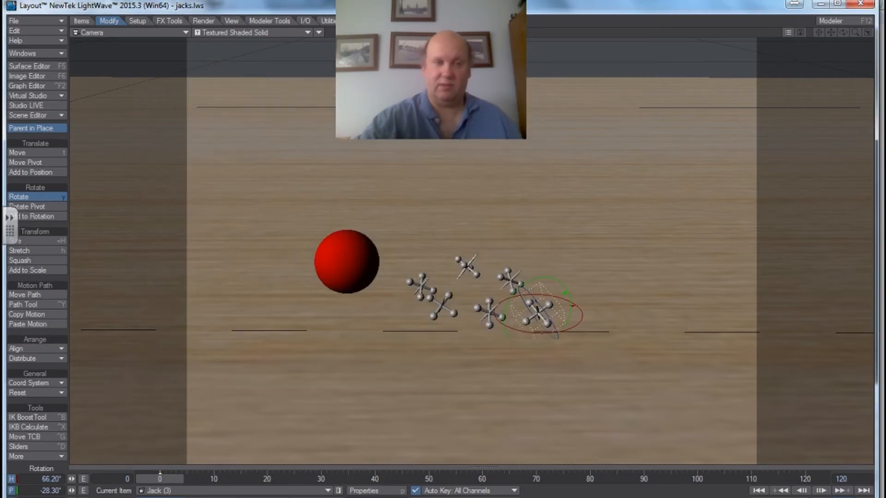
# Turn on smoothing for the ball surface and set its specularity to 69% and glossiness to 19.5%
pyautogui.click(41, 68)
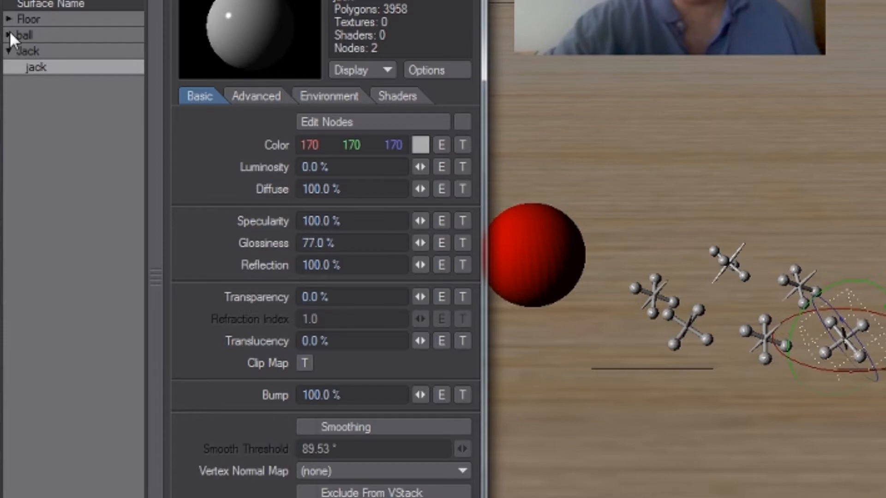
pyautogui.click(18, 124)
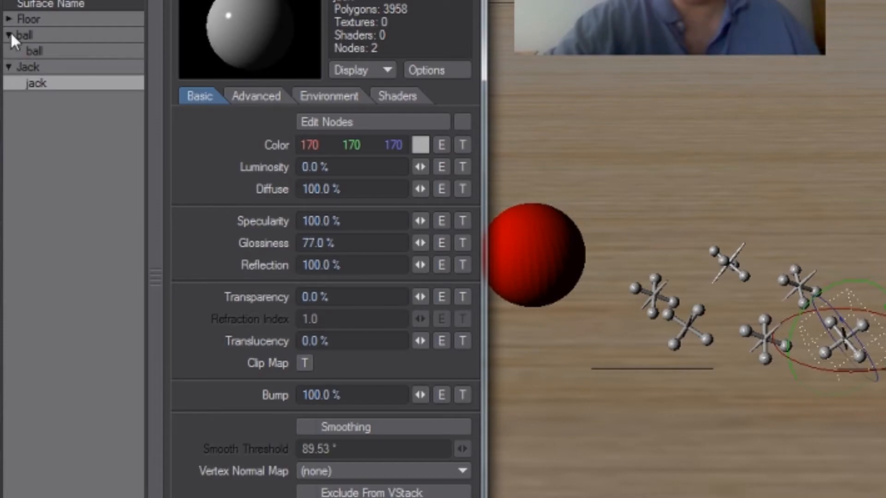
pyautogui.click(31, 46)
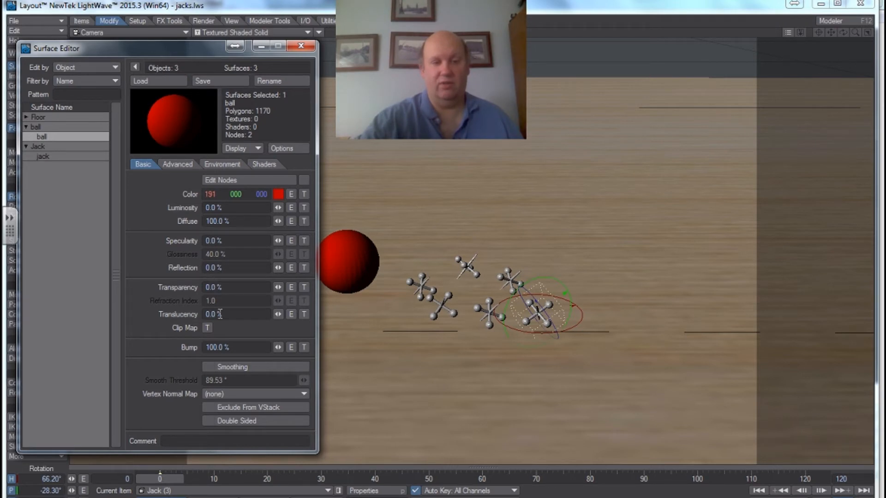
pyautogui.click(209, 367)
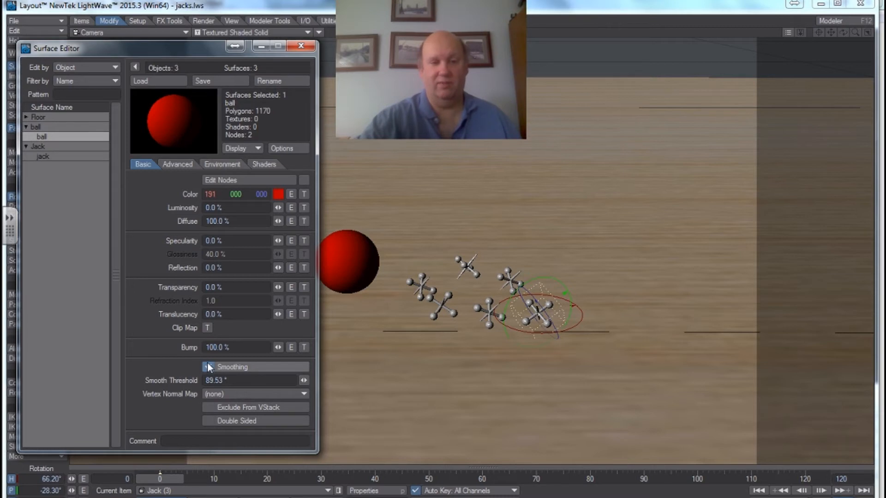
pyautogui.moveTo(278, 240); pyautogui.dragTo(323, 240)
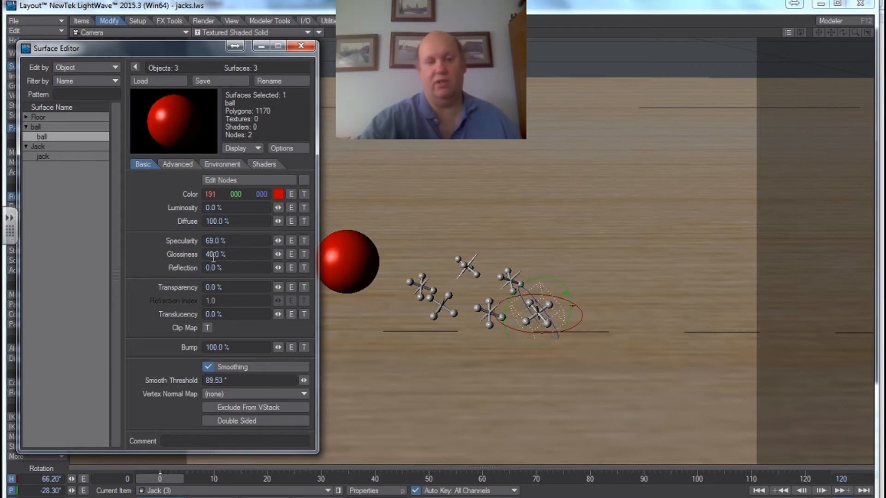
pyautogui.moveTo(278, 254); pyautogui.dragTo(275, 256)
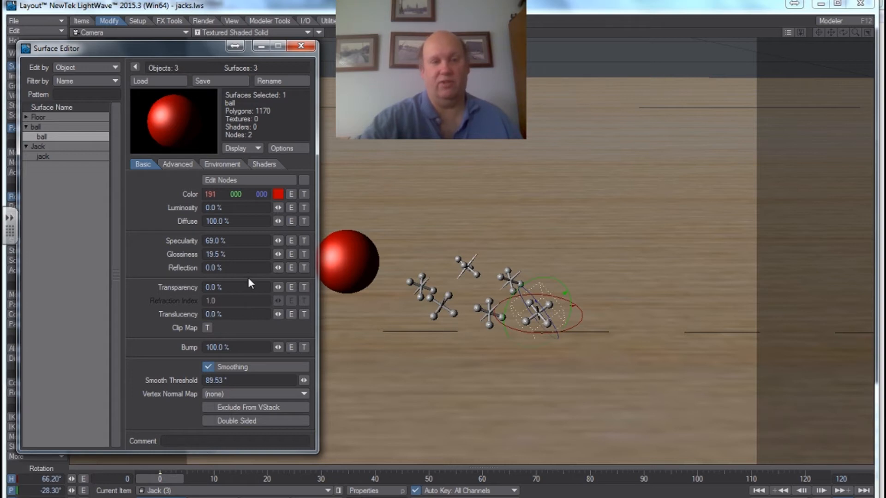
# Change the ball surface to dark red 127, 0, 0 with 23% glossiness, and render the frame with the Surface Editor closed
pyautogui.click(277, 194)
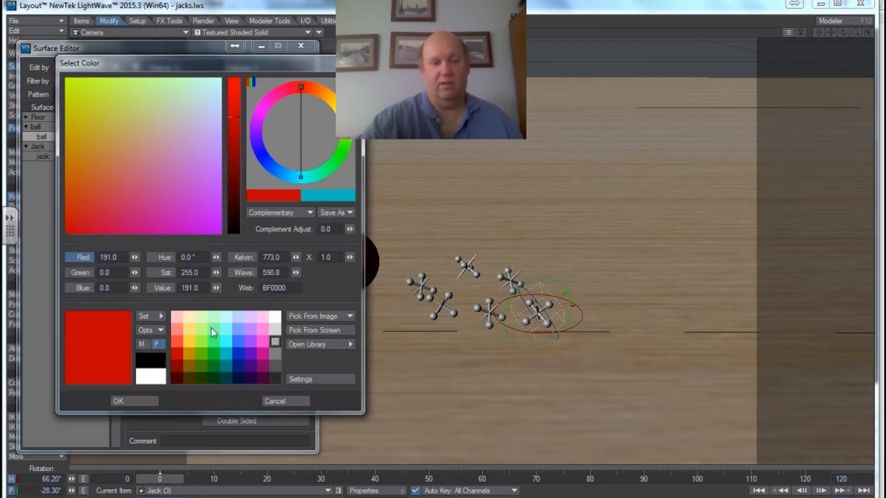
pyautogui.click(177, 366)
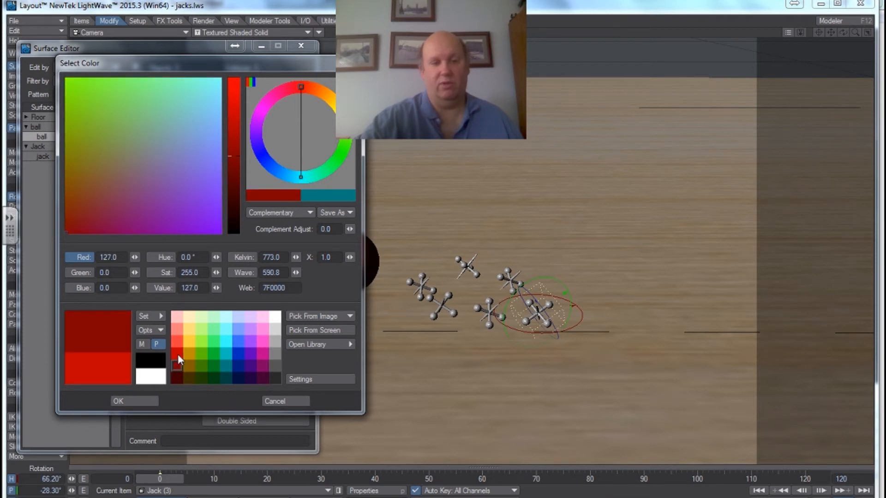
pyautogui.click(151, 400)
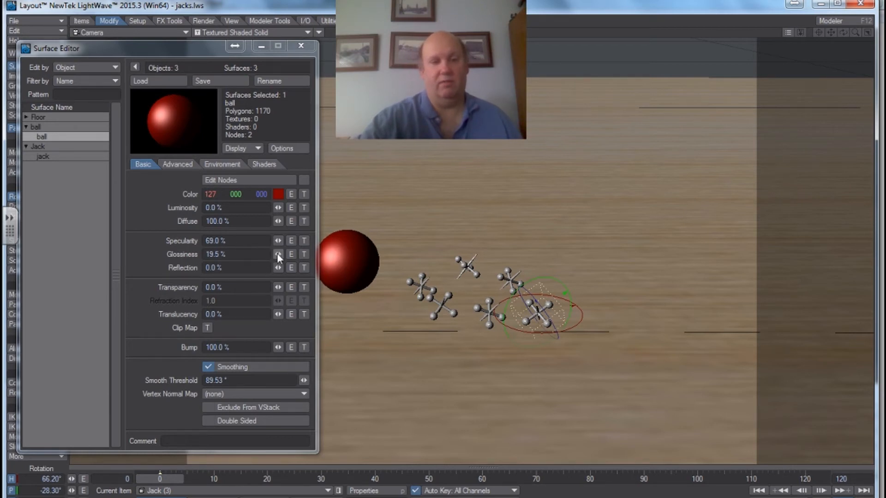
pyautogui.moveTo(278, 255); pyautogui.dragTo(278, 256)
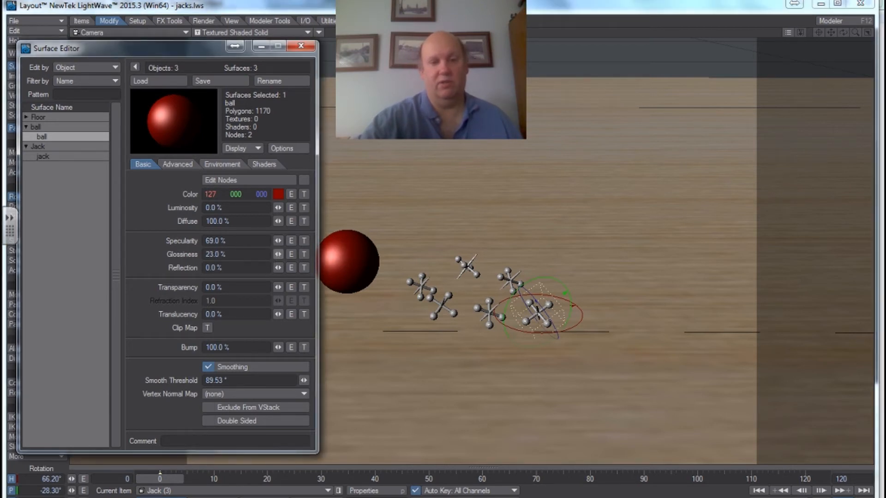
pyautogui.click(301, 46)
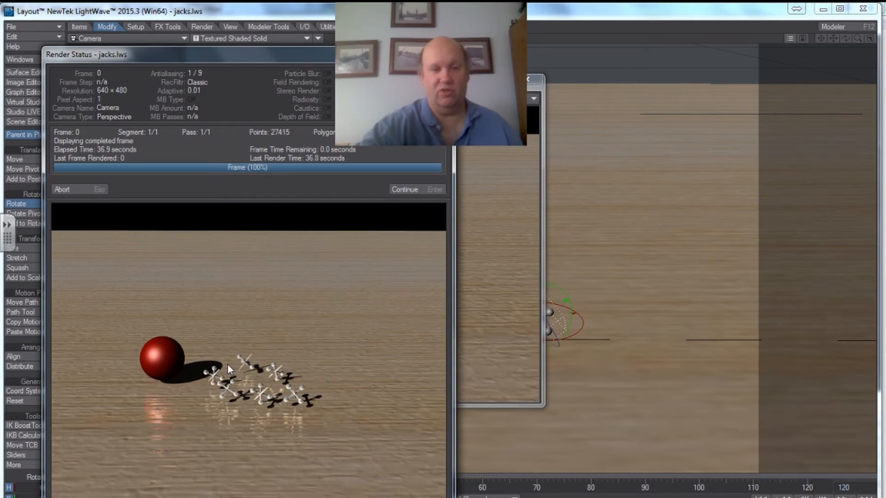
pyautogui.click(402, 190)
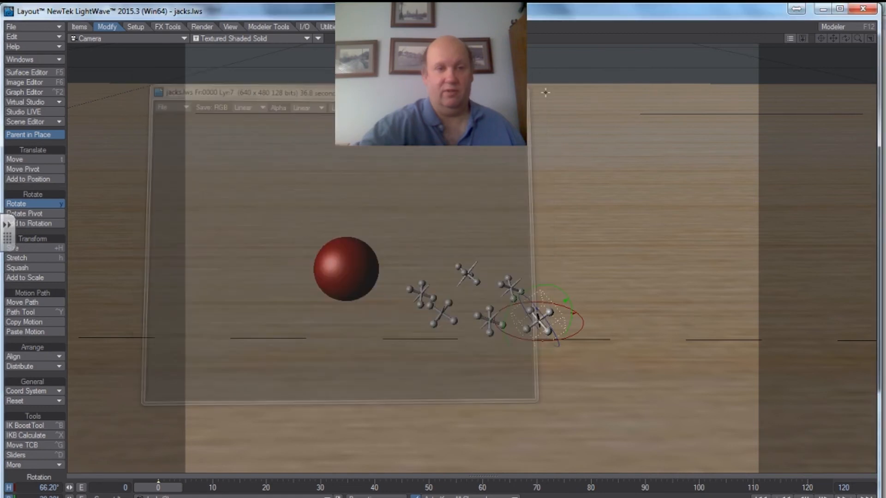
# Reopen the jack surface, darken its color to 42, 42, 42, and close the Surface Editor
pyautogui.press('F5')
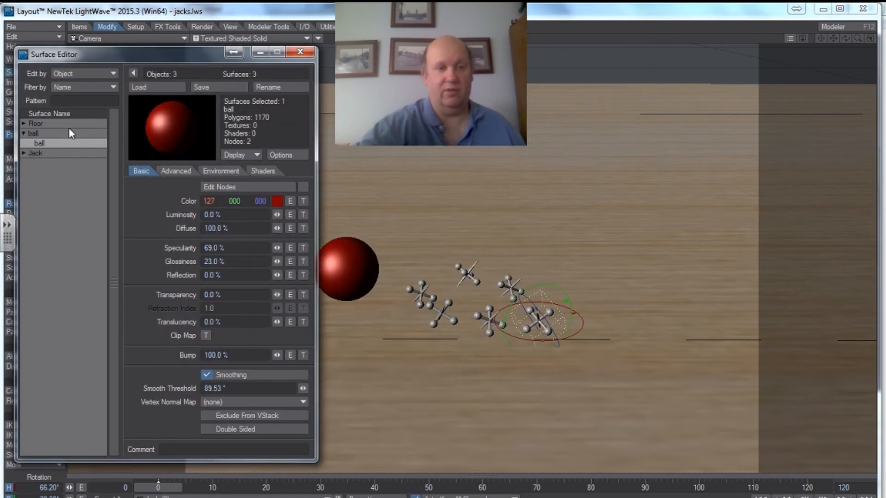
pyautogui.click(26, 151)
pyautogui.click(39, 164)
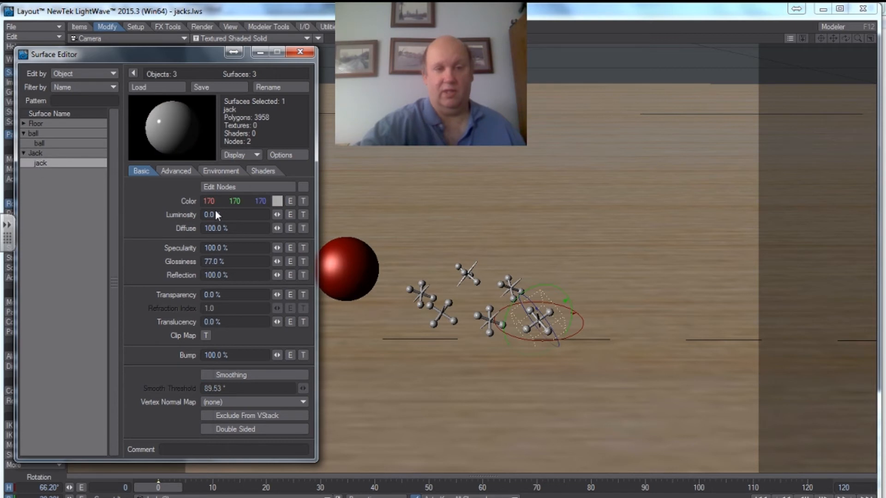
pyautogui.click(277, 200)
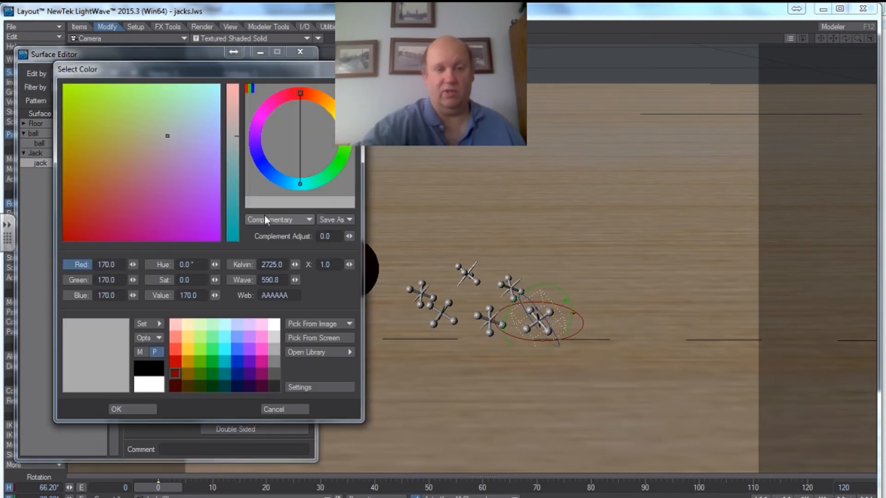
pyautogui.click(272, 386)
pyautogui.click(136, 410)
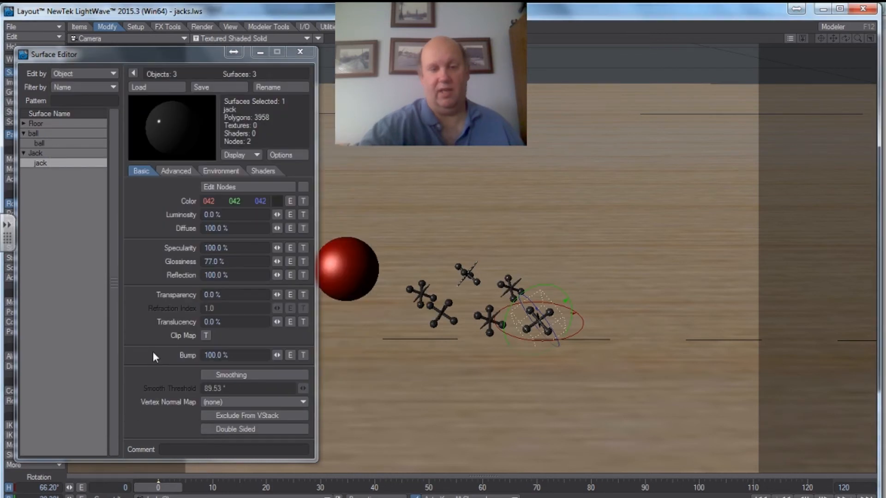
pyautogui.click(300, 53)
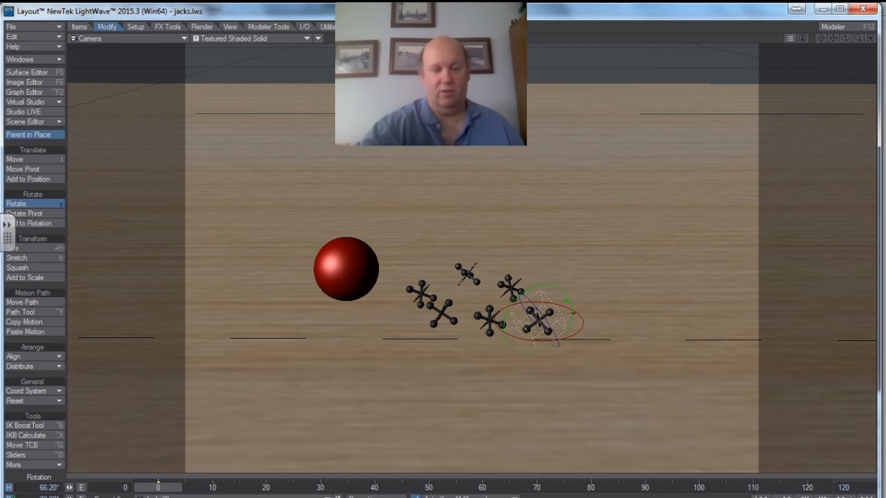
# Move the camera closer to the ball and jacks and tilt it downward to take the horizon out of frame
pyautogui.press('t')
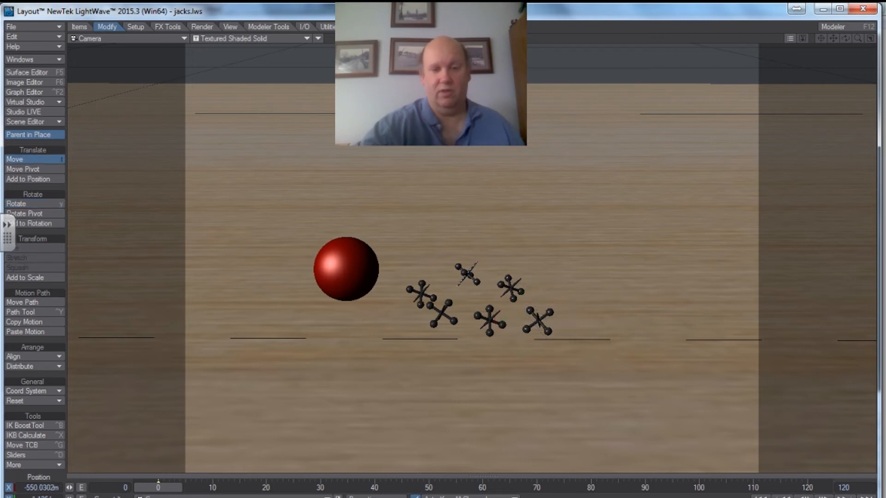
pyautogui.moveTo(443, 276); pyautogui.dragTo(496, 247)
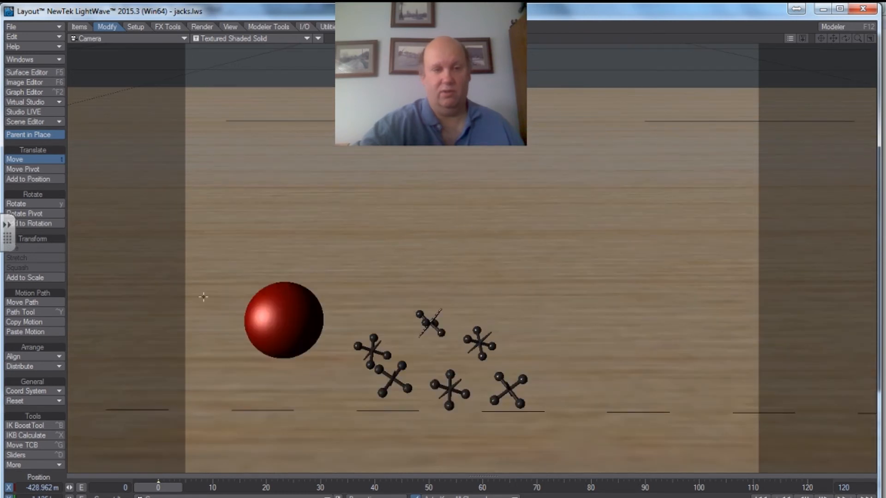
pyautogui.press('y')
pyautogui.moveTo(204, 297)
pyautogui.mouseDown()
pyautogui.moveTo(202, 323)
pyautogui.moveTo(204, 311)
pyautogui.mouseUp()
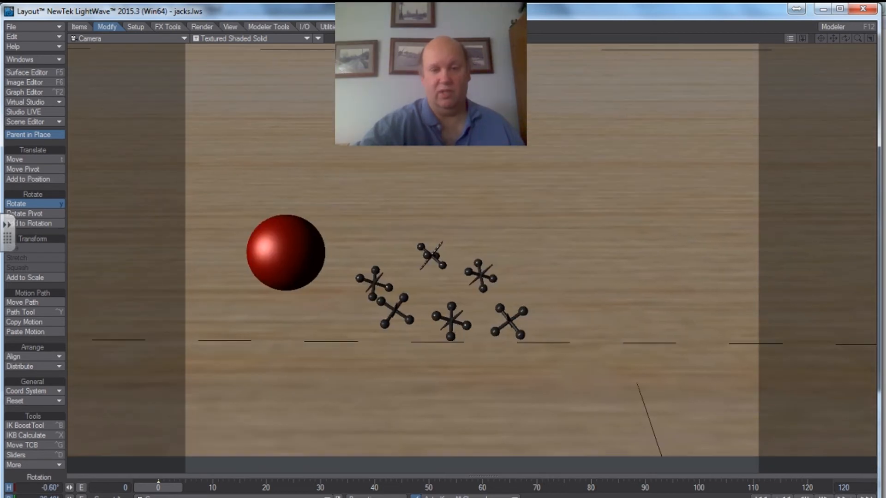
pyautogui.click(30, 161)
pyautogui.moveTo(203, 314)
pyautogui.mouseDown()
pyautogui.moveTo(185, 298)
pyautogui.moveTo(200, 298)
pyautogui.mouseUp()
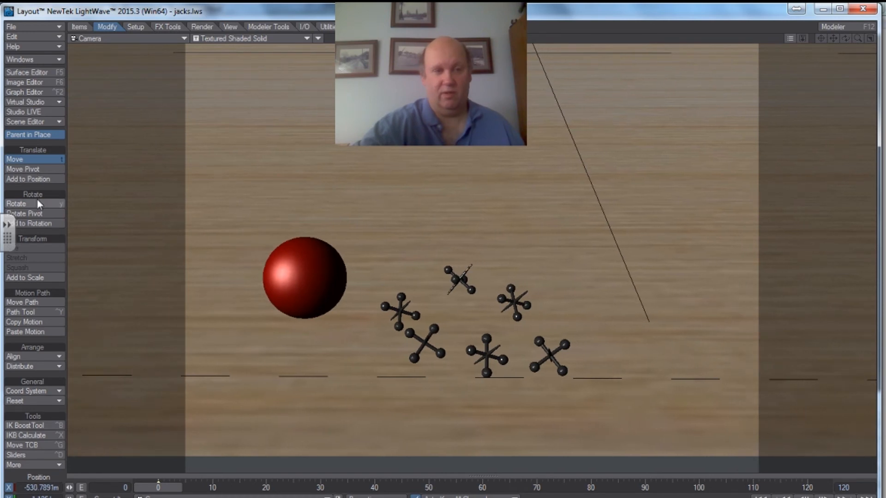
# Tilt the camera further down, then reposition and raise it so the floor fills the frame behind the ball and jacks
pyautogui.click(37, 203)
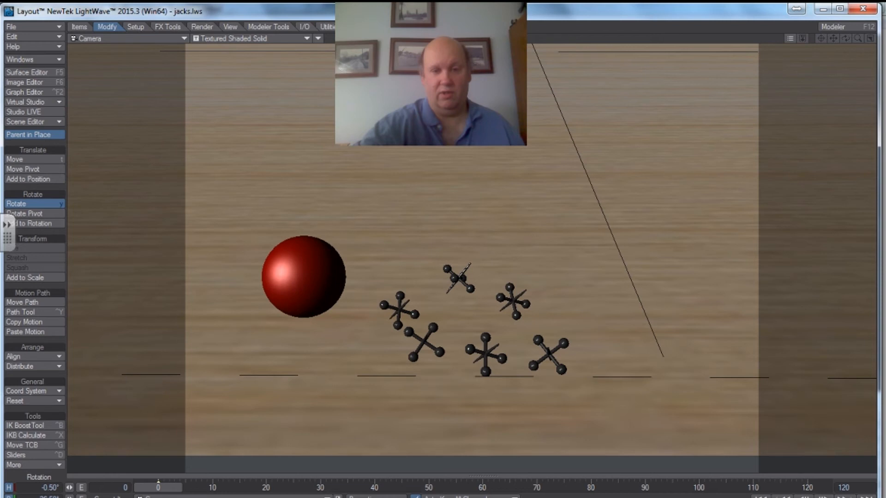
pyautogui.moveTo(192, 277); pyautogui.dragTo(192, 284)
pyautogui.click(23, 160)
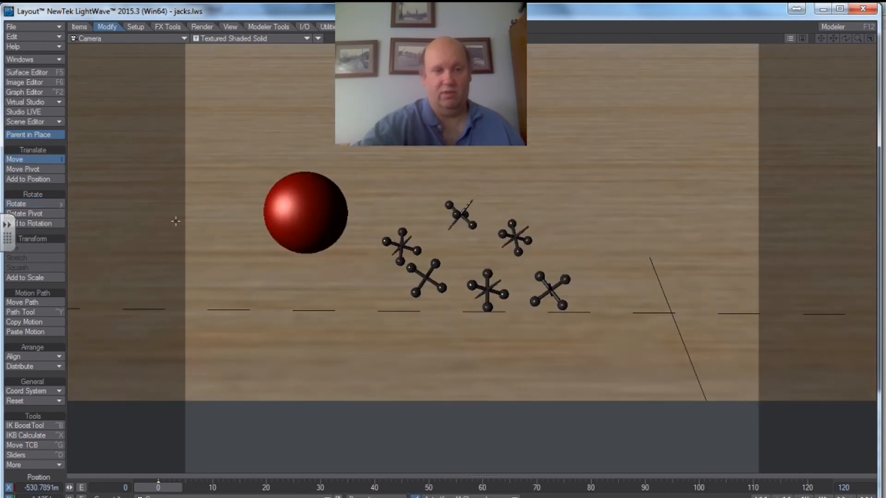
pyautogui.moveTo(175, 221); pyautogui.dragTo(243, 184)
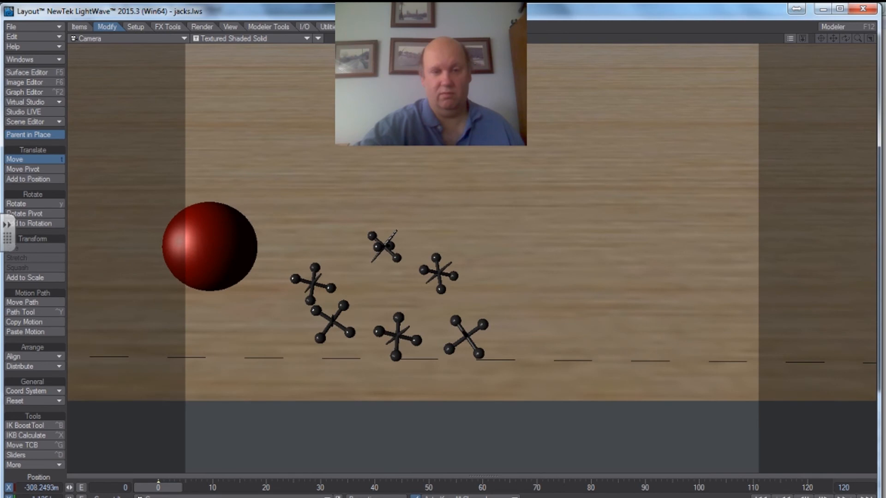
pyautogui.moveTo(189, 189); pyautogui.dragTo(143, 192)
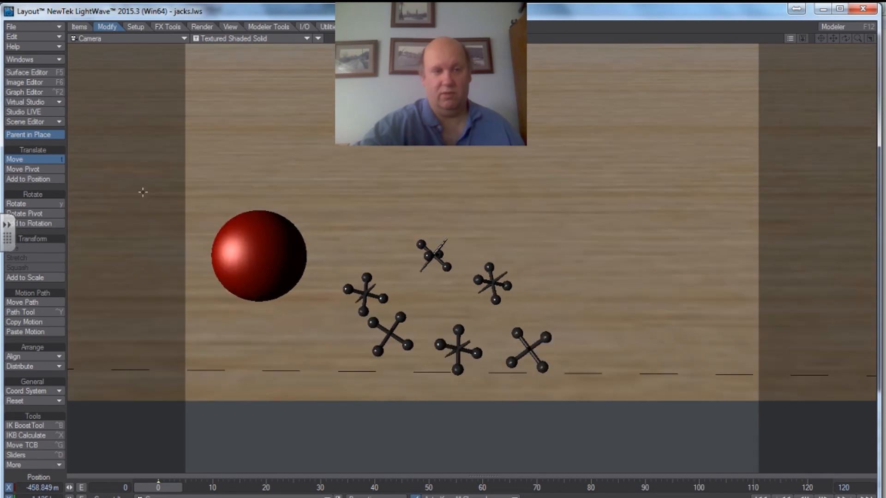
pyautogui.moveTo(143, 192); pyautogui.dragTo(143, 146, button='right')
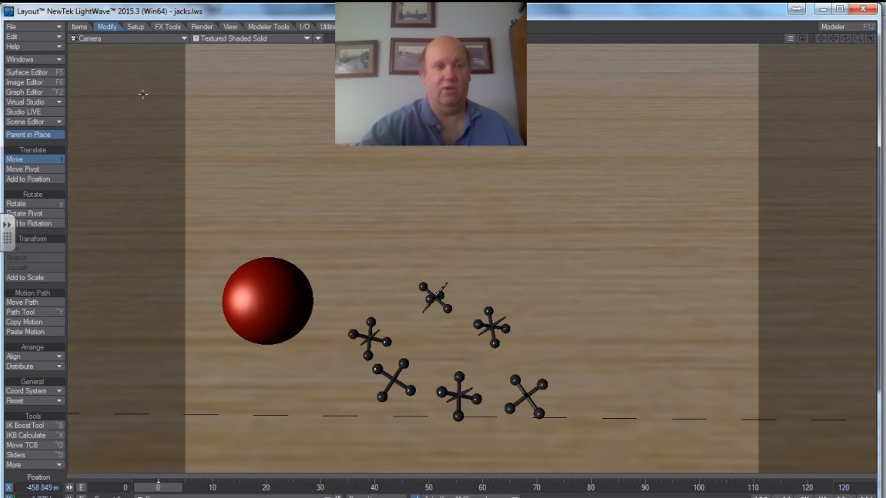
# Set the camera's render resolution to 1000 wide by 500 high in Render Globals and close the window
pyautogui.click(202, 27)
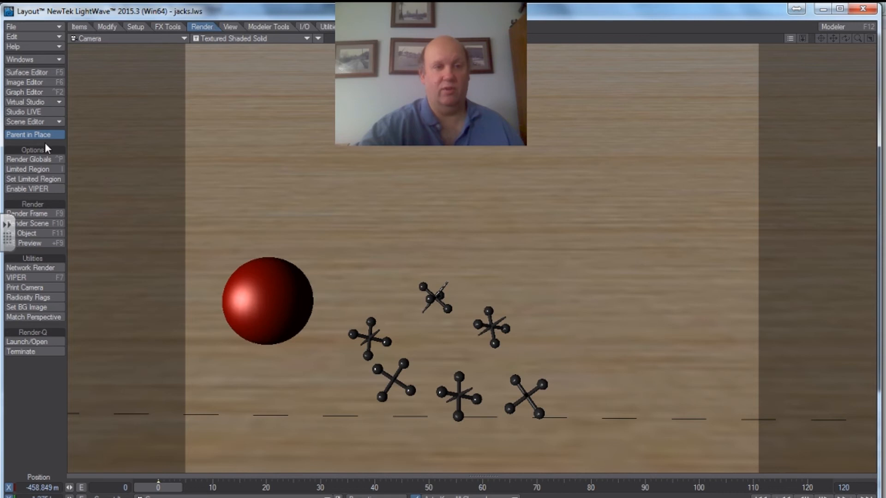
pyautogui.click(42, 158)
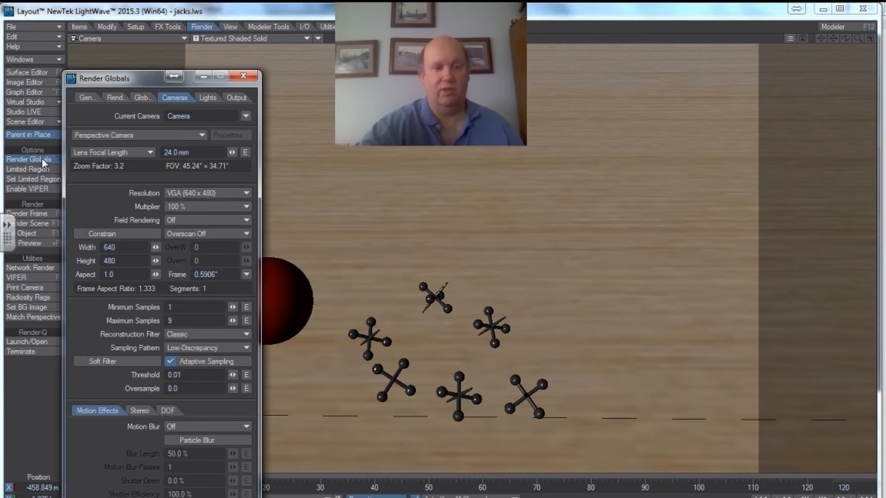
pyautogui.click(101, 249)
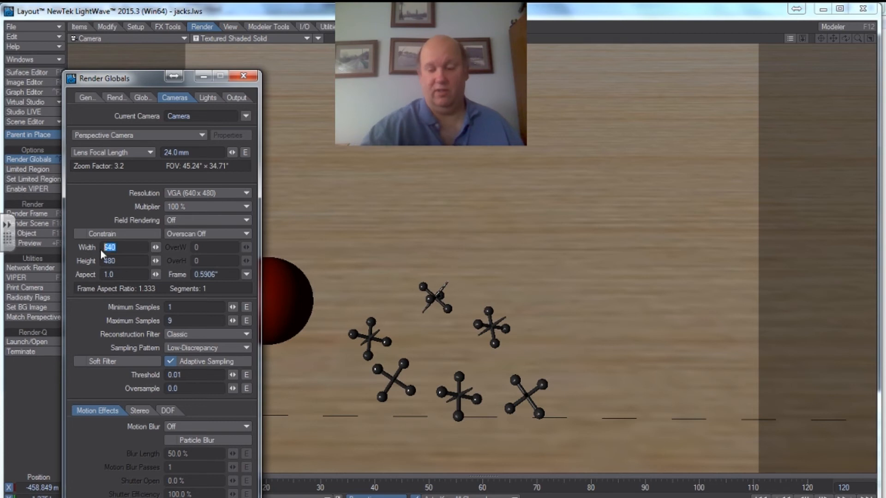
pyautogui.write('1000')
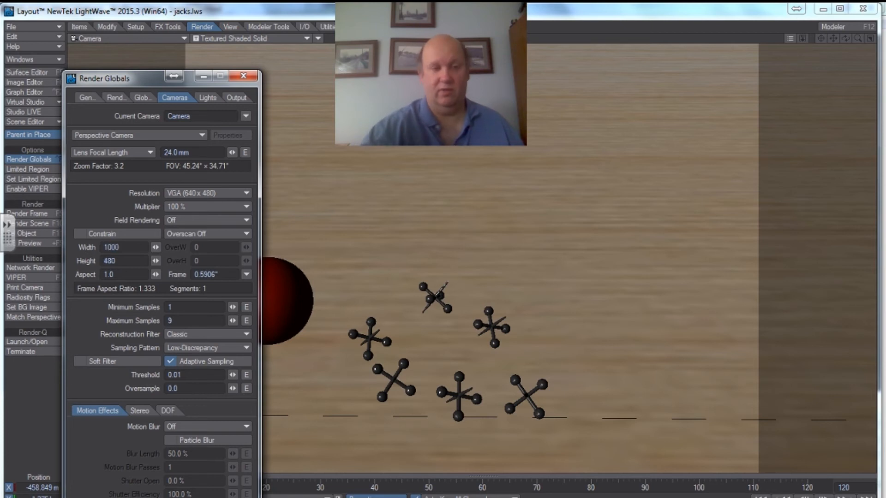
pyautogui.click(131, 262)
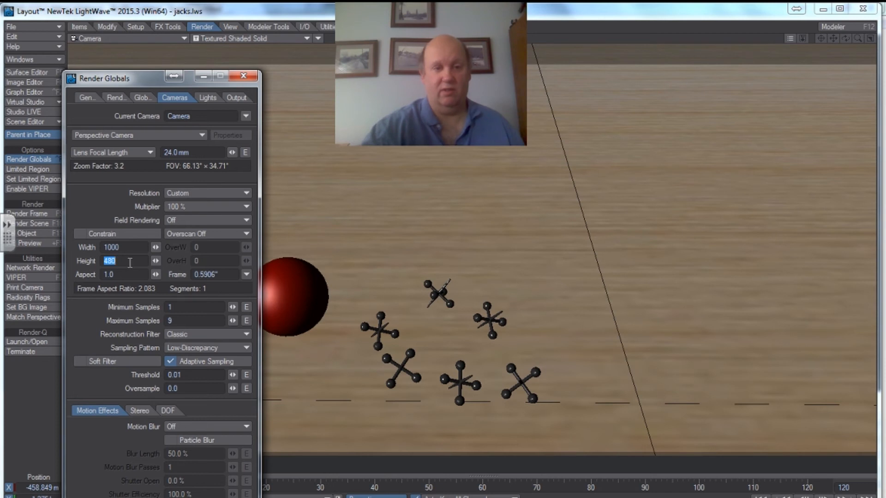
pyautogui.write('500')
pyautogui.press('Tab')
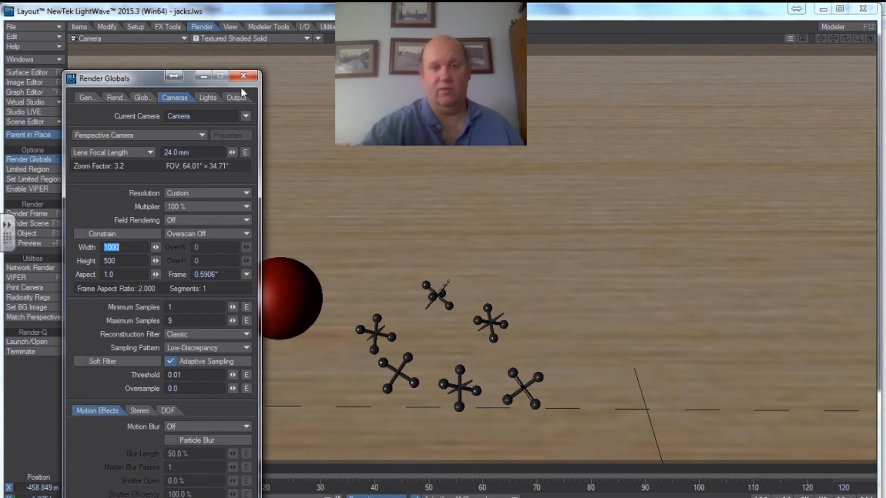
pyautogui.click(244, 75)
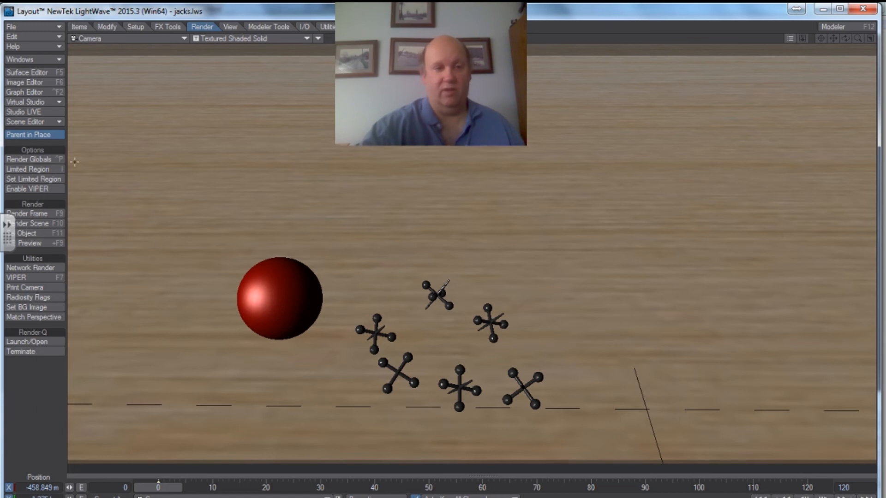
# Center the ball and jacks by moving the camera to about X -583.23 m, and render the frame
pyautogui.press('t')
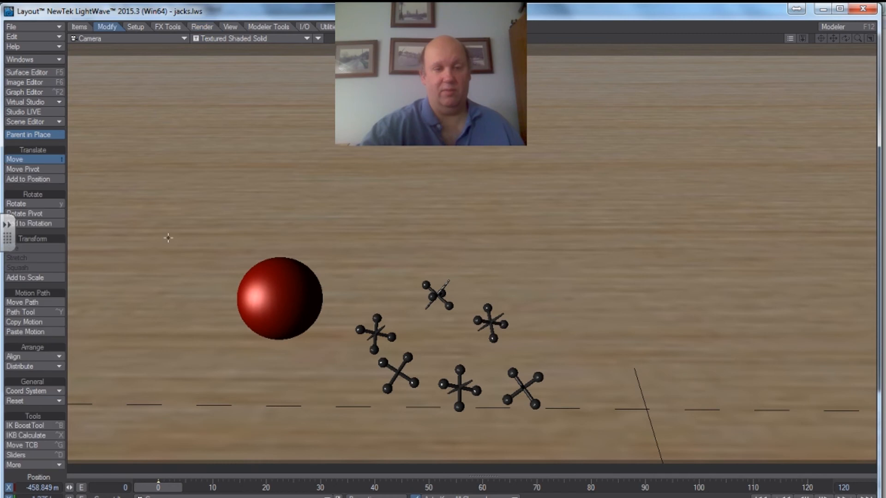
pyautogui.moveTo(168, 237); pyautogui.dragTo(96, 242)
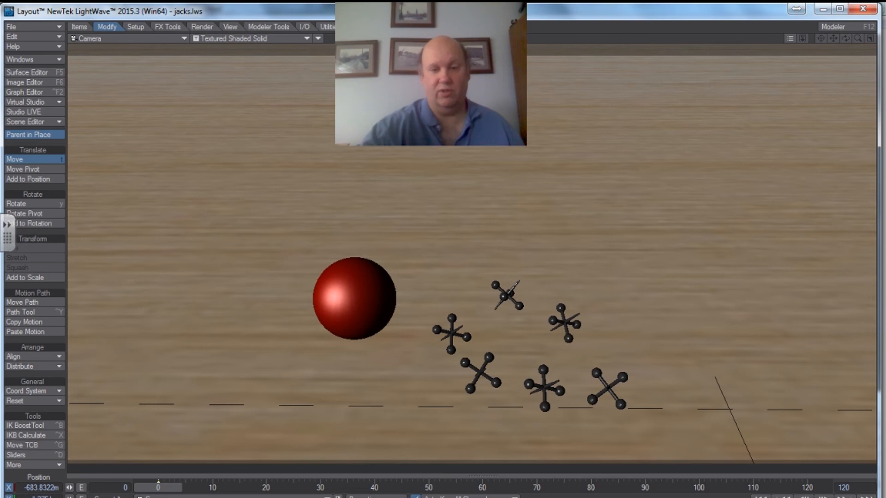
pyautogui.moveTo(96, 242); pyautogui.dragTo(136, 256)
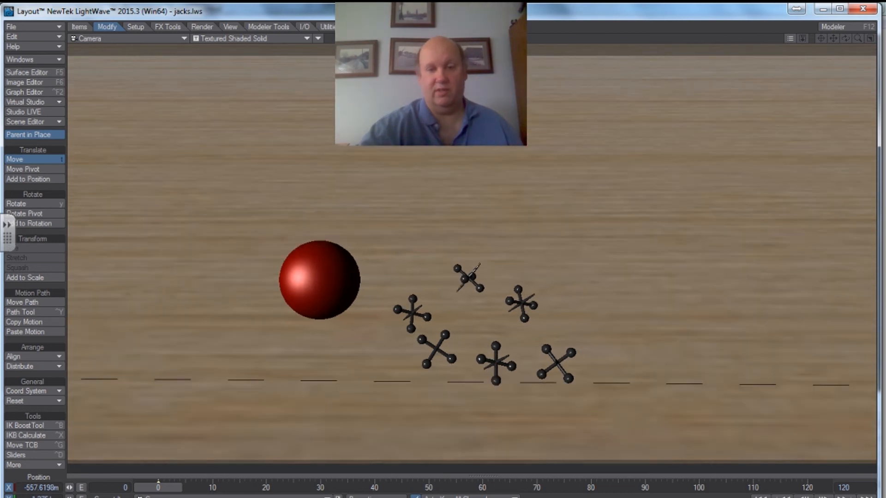
pyautogui.moveTo(136, 256); pyautogui.dragTo(128, 246)
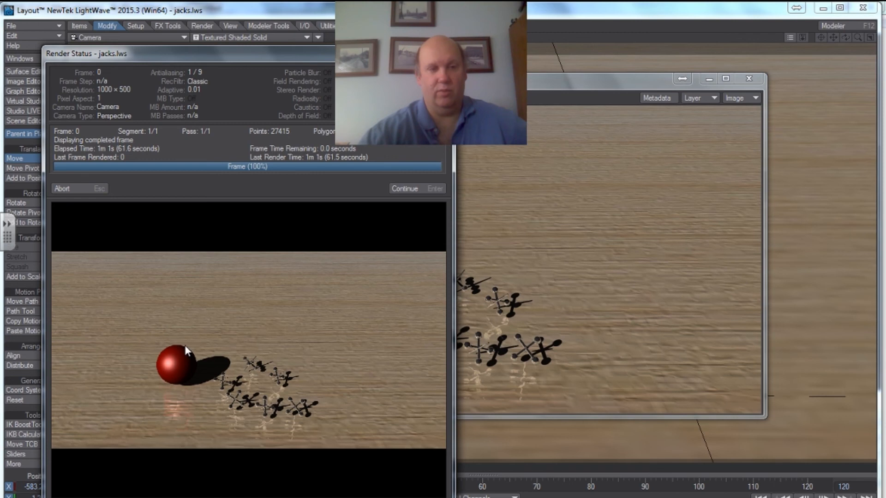
pyautogui.click(404, 188)
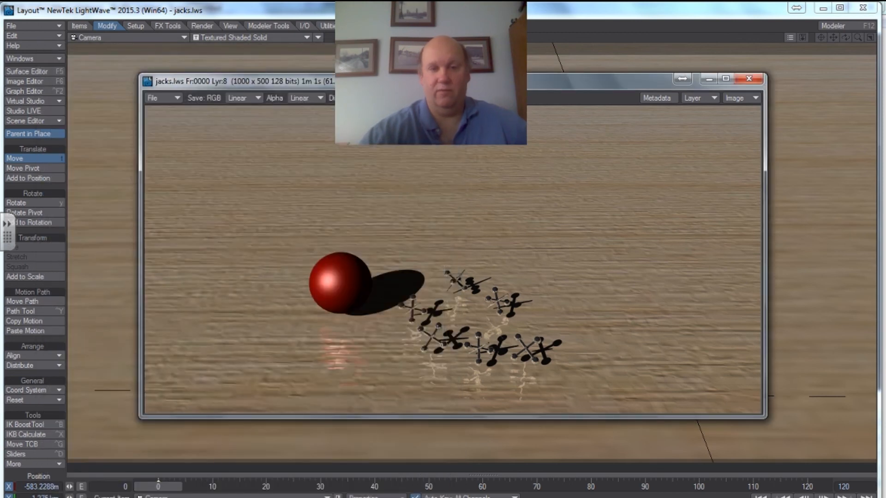
# Save the rendered image to the Desktop in LW_PNG24 format under the name jacks
pyautogui.moveTo(415, 83); pyautogui.dragTo(443, 73)
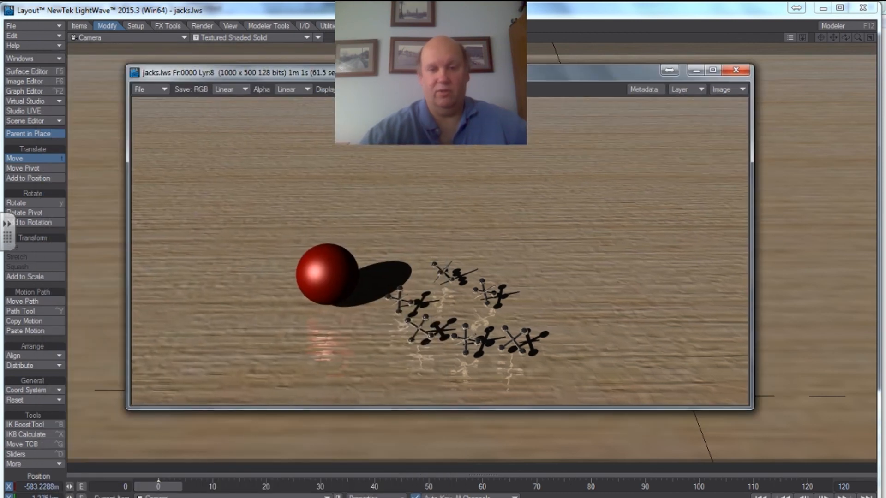
pyautogui.click(164, 90)
pyautogui.moveTo(164, 90)
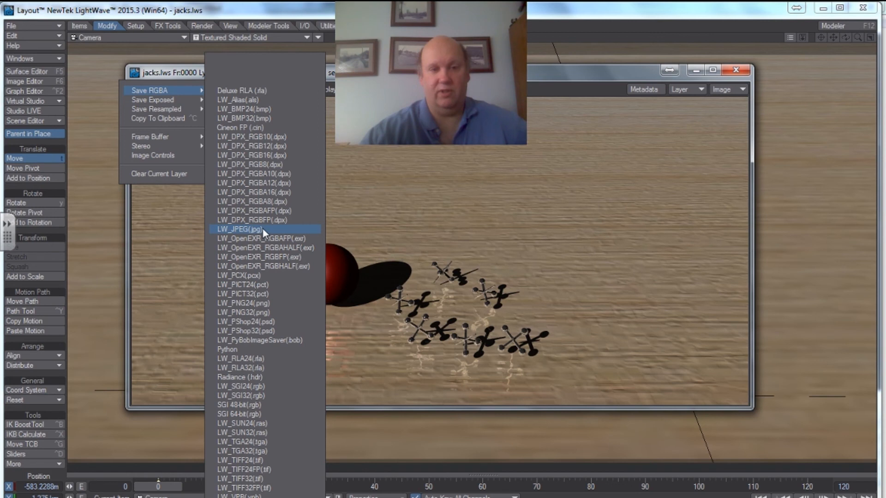
pyautogui.click(265, 304)
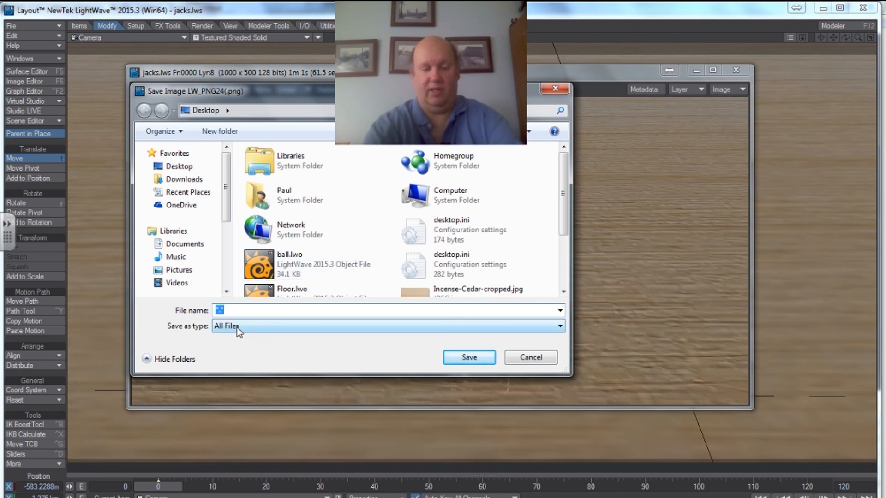
pyautogui.write('jacks')
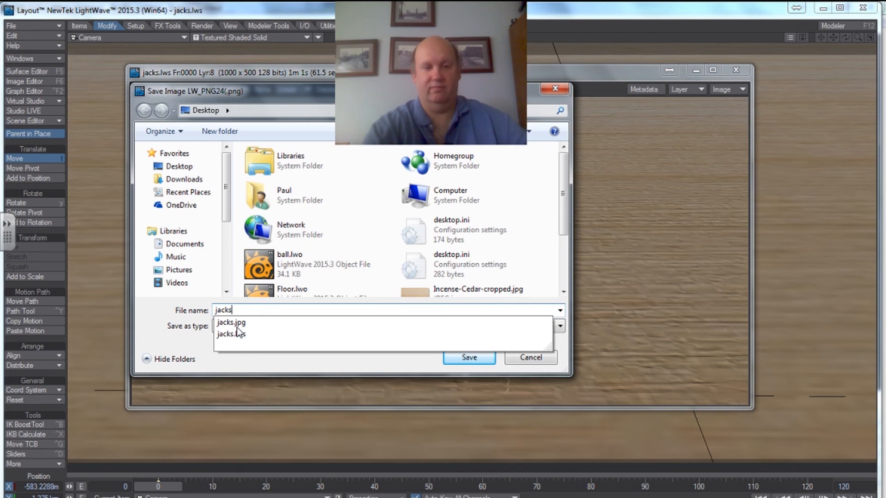
pyautogui.press('Return')
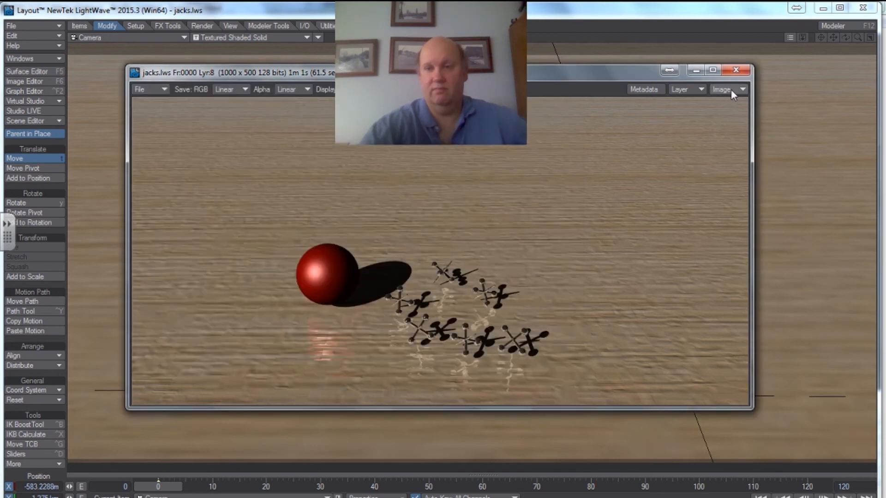
# Close the render window and switch to Windows Photo Viewer to view the saved jacks.png
pyautogui.click(736, 70)
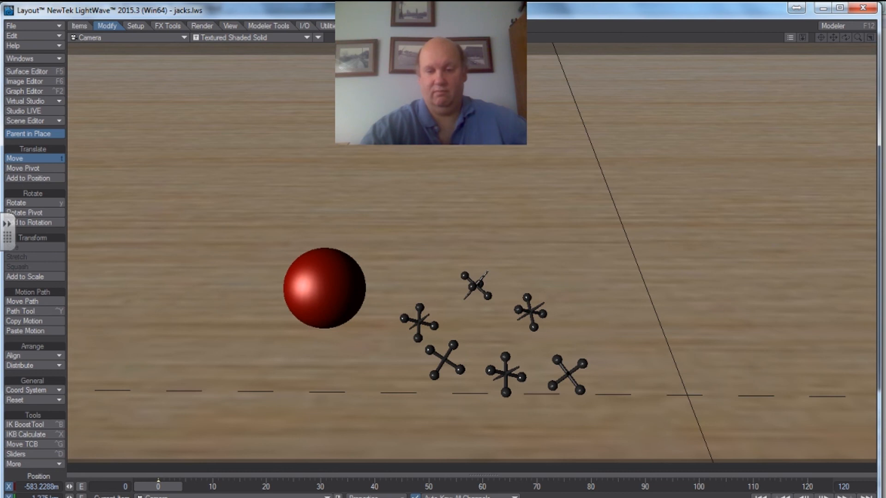
pyautogui.click(113, 496)
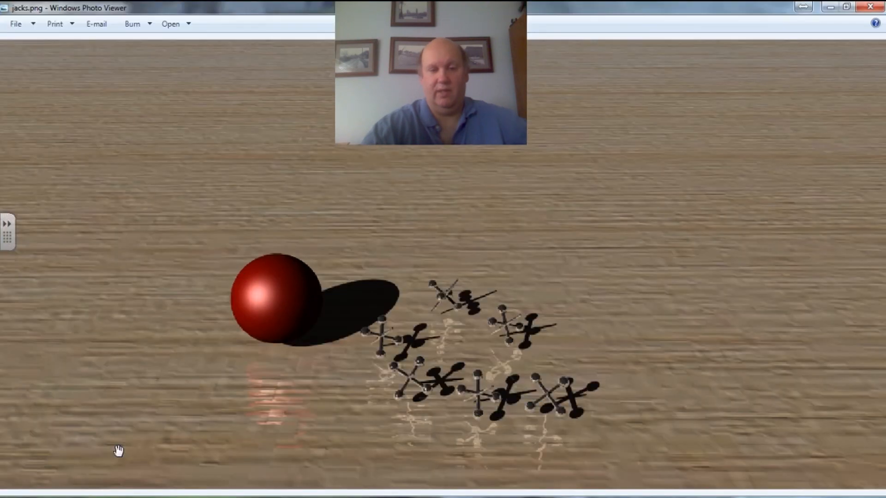